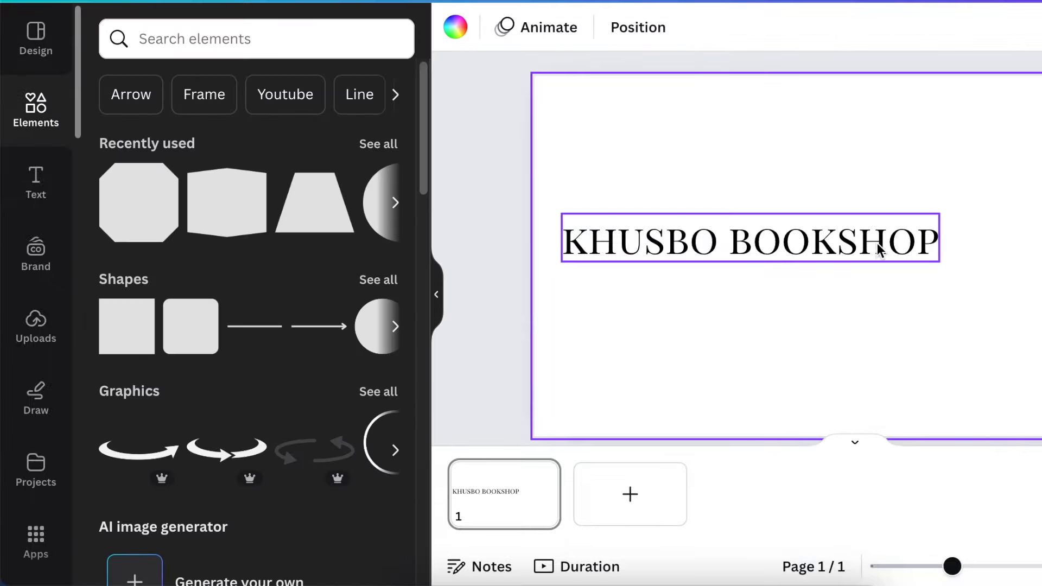
Enlarge and centre the KHUSBO BOOKSHOP title, and add a straight line just above it.
{"action": "left_click_drag", "start_coordinate": [1013, 269], "coordinate": [1041, 273]}
{"action": "left_click_drag", "start_coordinate": [635, 274], "coordinate": [675, 270]}
{"action": "left_click_drag", "start_coordinate": [814, 244], "coordinate": [814, 233]}
{"action": "left_click", "coordinate": [751, 360]}
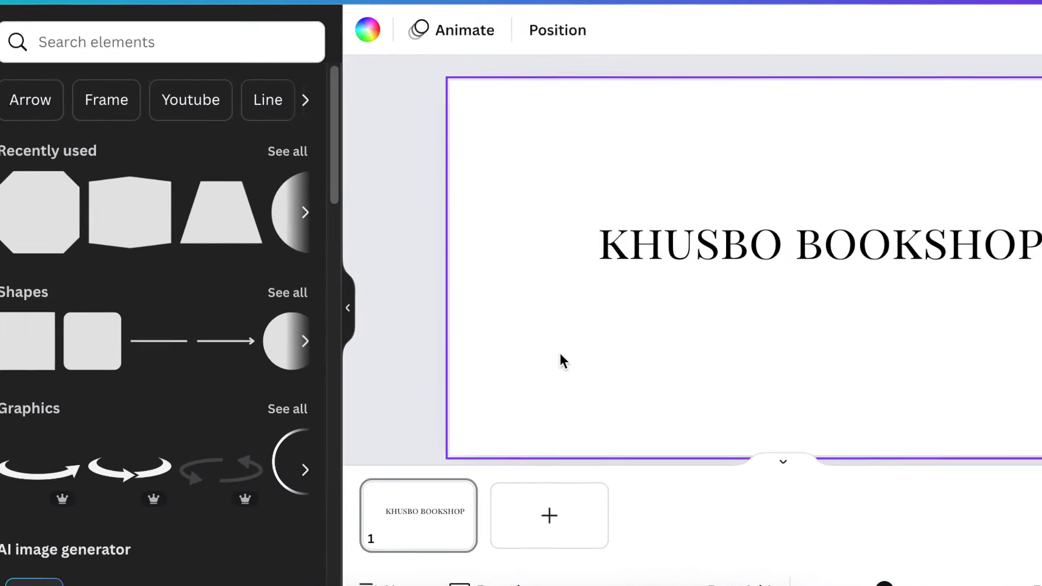
{"action": "key", "text": "l"}
{"action": "left_click_drag", "start_coordinate": [664, 342], "coordinate": [484, 291]}
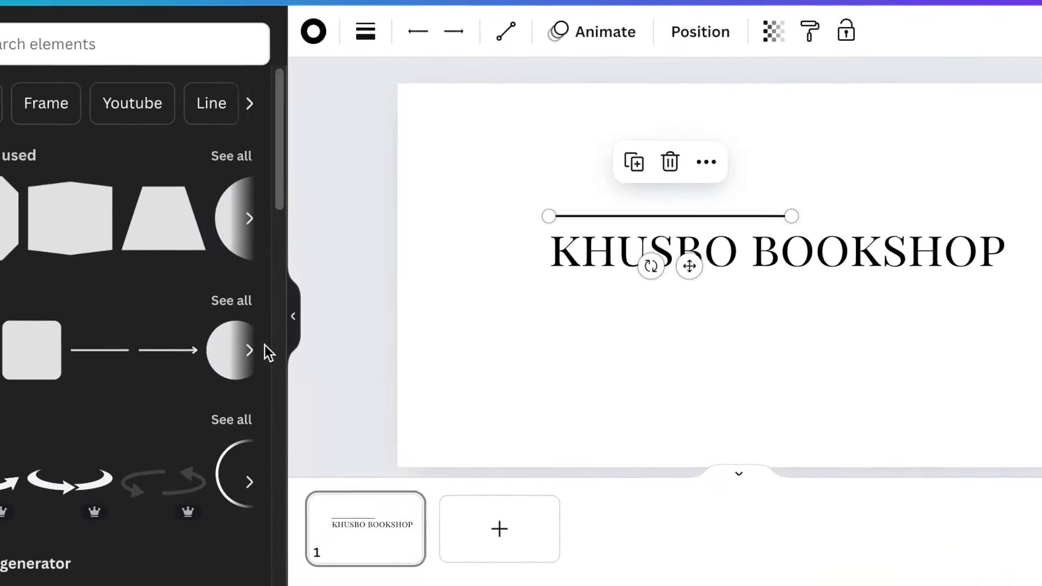
Apply the Cardo and Didact Gothic style, cycling its colours to white text on a black background.
{"action": "left_click", "coordinate": [33, 44]}
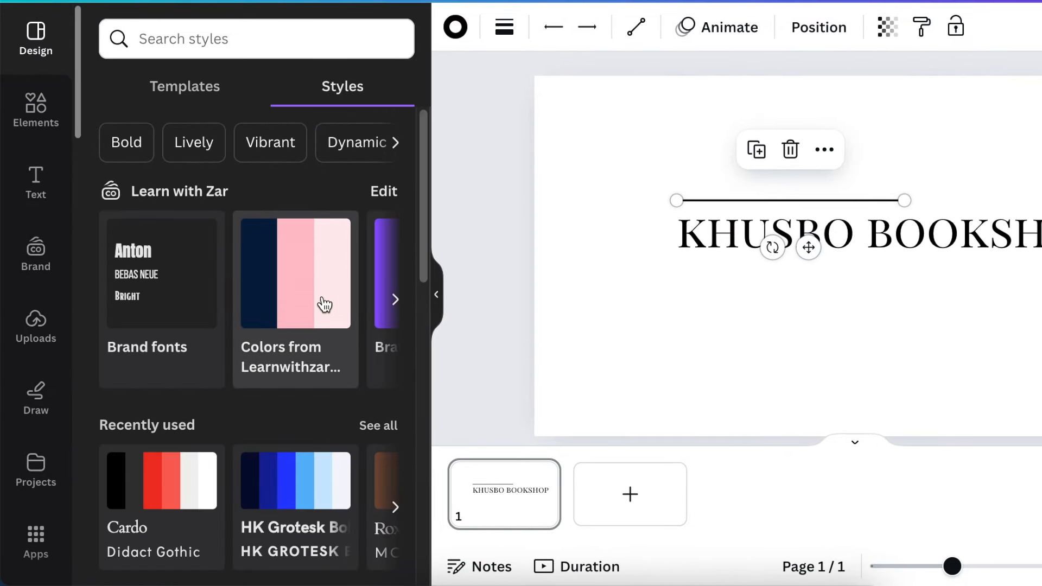
{"action": "left_click", "coordinate": [171, 483]}
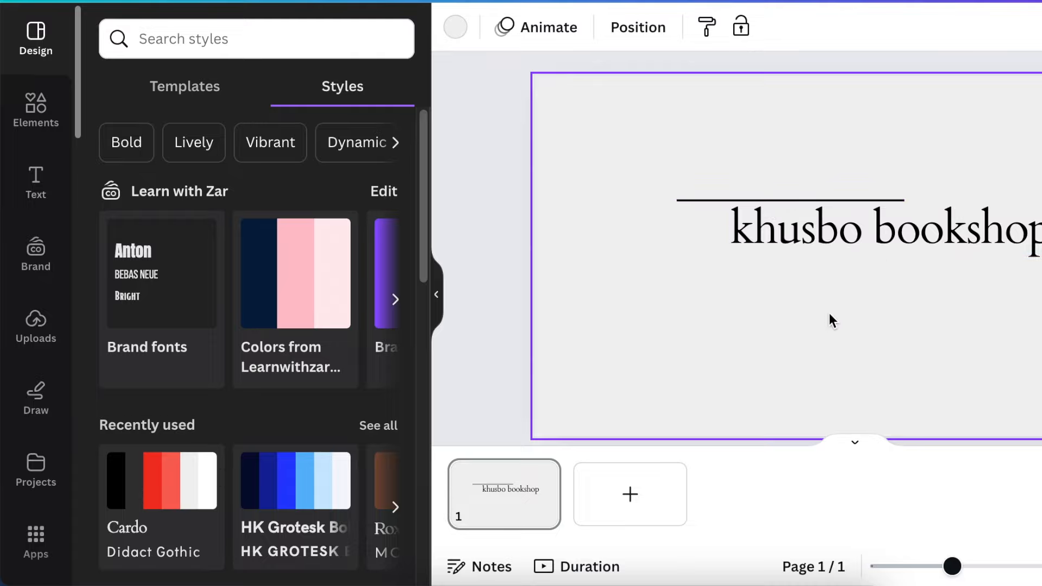
{"action": "left_click", "coordinate": [179, 491]}
{"action": "scroll", "coordinate": [837, 275], "scroll_direction": "up", "scroll_amount": 4}
Extend the line above the title until it passes the title's right end.
{"action": "left_click", "coordinate": [790, 200]}
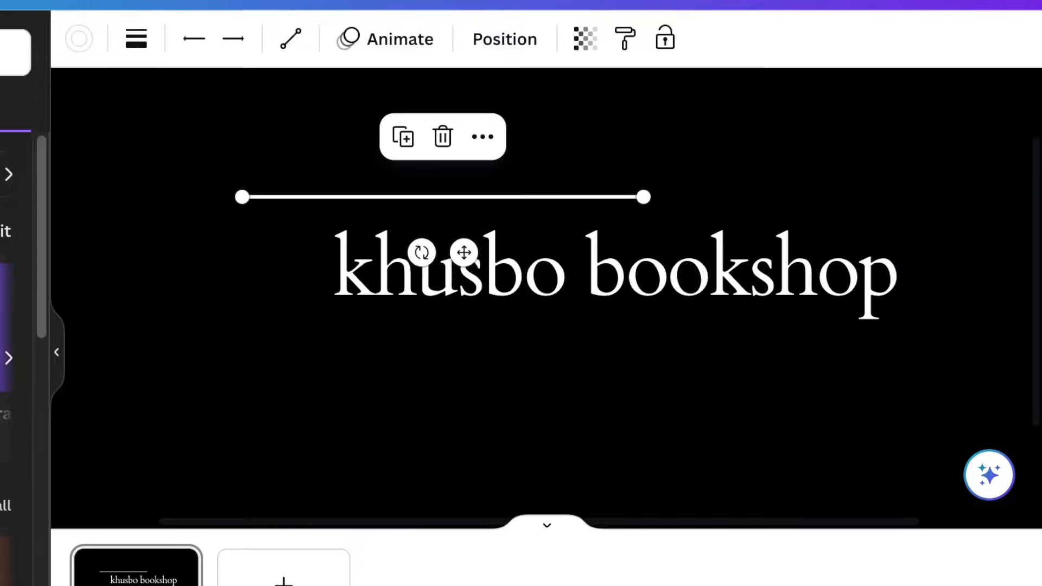
{"action": "left_click_drag", "start_coordinate": [643, 197], "coordinate": [790, 197]}
{"action": "left_click", "coordinate": [855, 433]}
Duplicate the line twice, placing one copy directly below the title and another further down.
{"action": "left_click", "coordinate": [529, 198]}
{"action": "left_click", "coordinate": [406, 137]}
{"action": "left_click_drag", "start_coordinate": [481, 267], "coordinate": [469, 395]}
{"action": "left_click", "coordinate": [405, 279]}
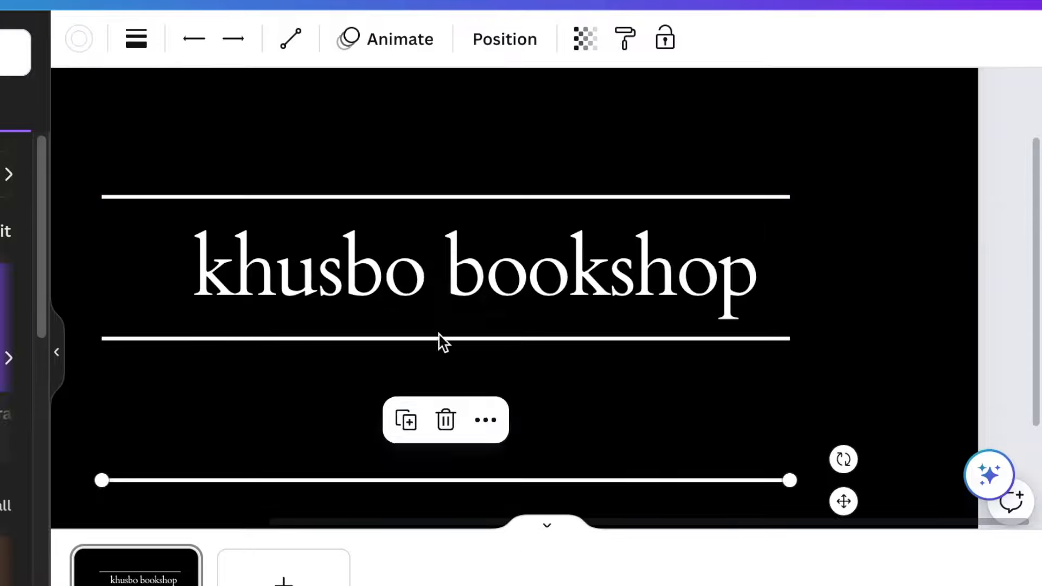
Turn the lowest line into a vertical line joining the right ends of the top and bottom lines.
{"action": "left_click_drag", "start_coordinate": [102, 479], "coordinate": [786, 199]}
{"action": "left_click", "coordinate": [830, 320]}
{"action": "left_click", "coordinate": [793, 322]}
{"action": "key", "text": "ctrl+plus"}
{"action": "scroll", "coordinate": [930, 432], "scroll_direction": "down", "scroll_amount": 2}
{"action": "left_click_drag", "start_coordinate": [899, 439], "coordinate": [895, 247]}
Fine-tune the line ends so that the frame's right-hand corners meet cleanly.
{"action": "scroll", "coordinate": [895, 244], "scroll_direction": "up", "scroll_amount": 3}
{"action": "scroll", "coordinate": [895, 245], "scroll_direction": "right", "scroll_amount": 3}
{"action": "left_click", "coordinate": [813, 241]}
{"action": "scroll", "coordinate": [808, 250], "scroll_direction": "up", "scroll_amount": 2}
{"action": "left_click", "coordinate": [759, 320]}
{"action": "left_click", "coordinate": [865, 344]}
{"action": "left_click", "coordinate": [758, 320]}
{"action": "scroll", "coordinate": [861, 334], "scroll_direction": "up", "scroll_amount": 2}
{"action": "left_click", "coordinate": [860, 335]}
{"action": "scroll", "coordinate": [854, 350], "scroll_direction": "up", "scroll_amount": 4}
{"action": "left_click", "coordinate": [944, 304]}
{"action": "left_click_drag", "start_coordinate": [944, 168], "coordinate": [944, 159]}
{"action": "left_click", "coordinate": [912, 168]}
{"action": "scroll", "coordinate": [729, 314], "scroll_direction": "down", "scroll_amount": 5}
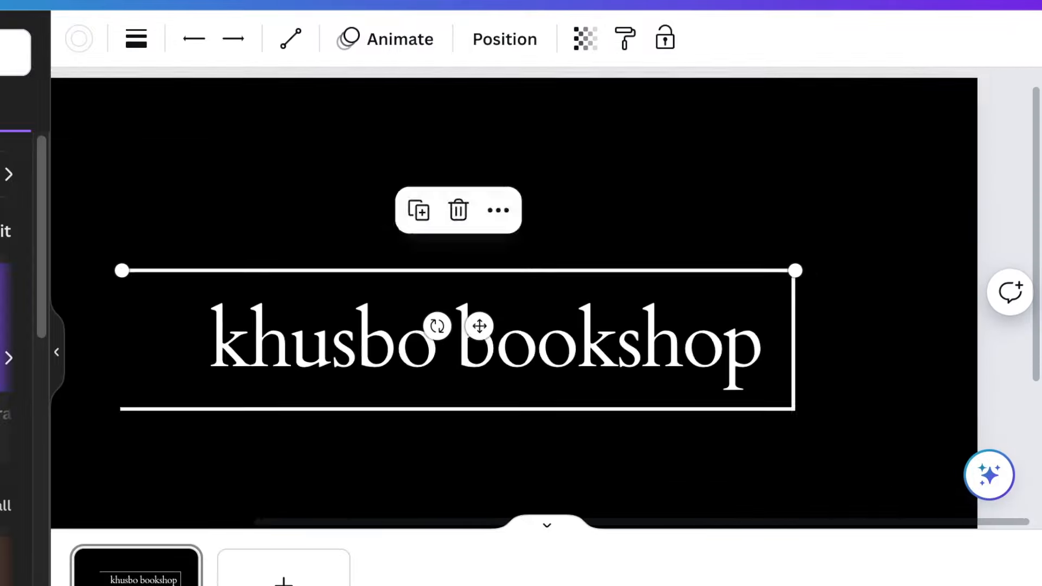
{"action": "left_click", "coordinate": [732, 504]}
{"action": "scroll", "coordinate": [732, 503], "scroll_direction": "down", "scroll_amount": 2}
{"action": "scroll", "coordinate": [472, 266], "scroll_direction": "down", "scroll_amount": 3}
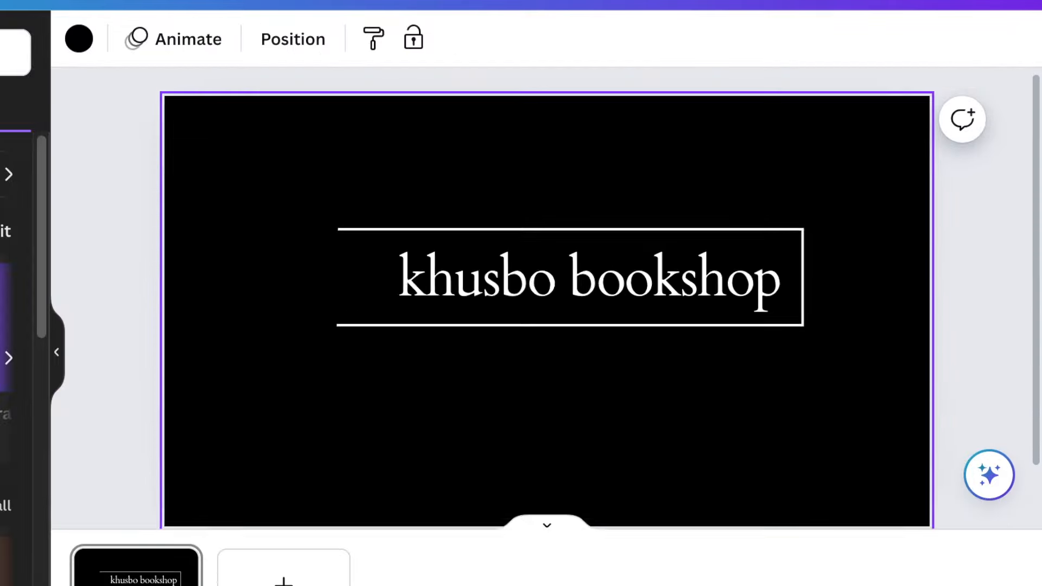
Enlarge the title so it fills more of the frame.
{"action": "left_click", "coordinate": [472, 265]}
{"action": "left_click_drag", "start_coordinate": [471, 265], "coordinate": [483, 264]}
Try to reposition the left end of the frame's bottom line.
{"action": "left_click", "coordinate": [379, 313]}
{"action": "left_click_drag", "start_coordinate": [344, 313], "coordinate": [358, 326]}
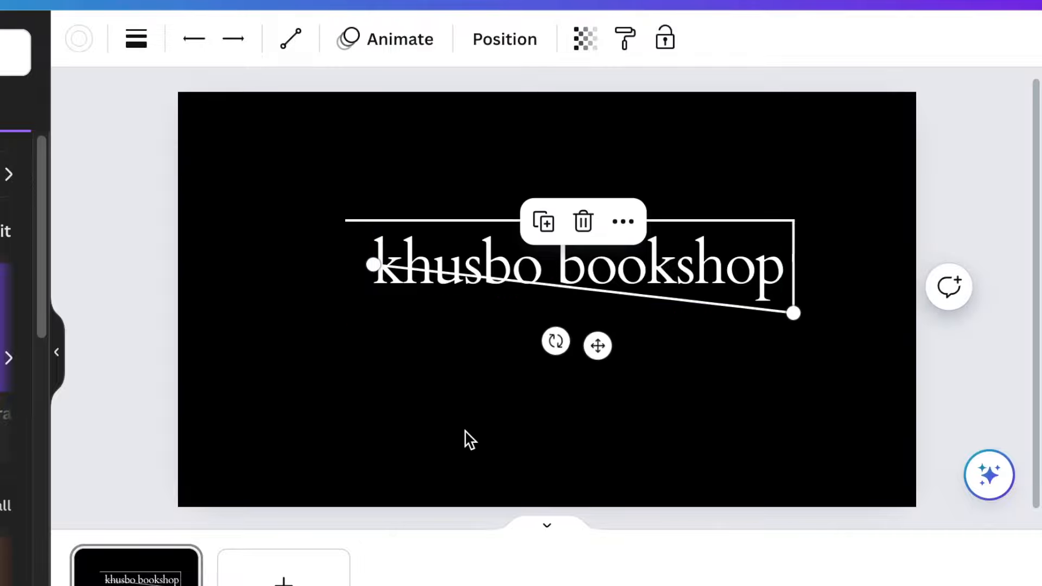
{"action": "key", "text": "ctrl+z"}
Add a vertical line to the left of the frame on the white page and set its line weight to 27.
{"action": "scroll", "coordinate": [547, 299], "scroll_direction": "down", "scroll_amount": 3}
{"action": "scroll", "coordinate": [547, 299], "scroll_direction": "up", "scroll_amount": 5}
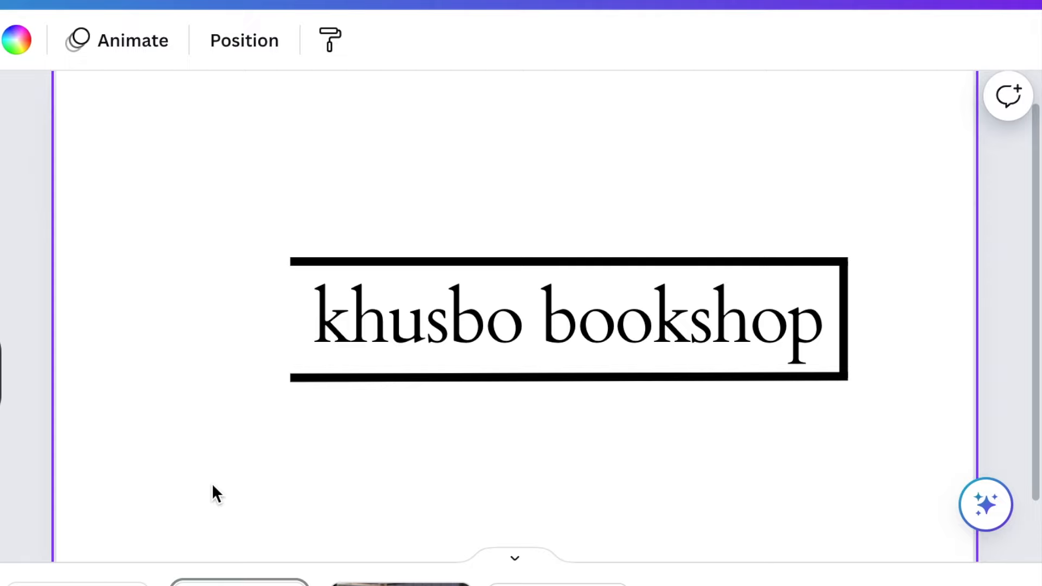
{"action": "key", "text": "l"}
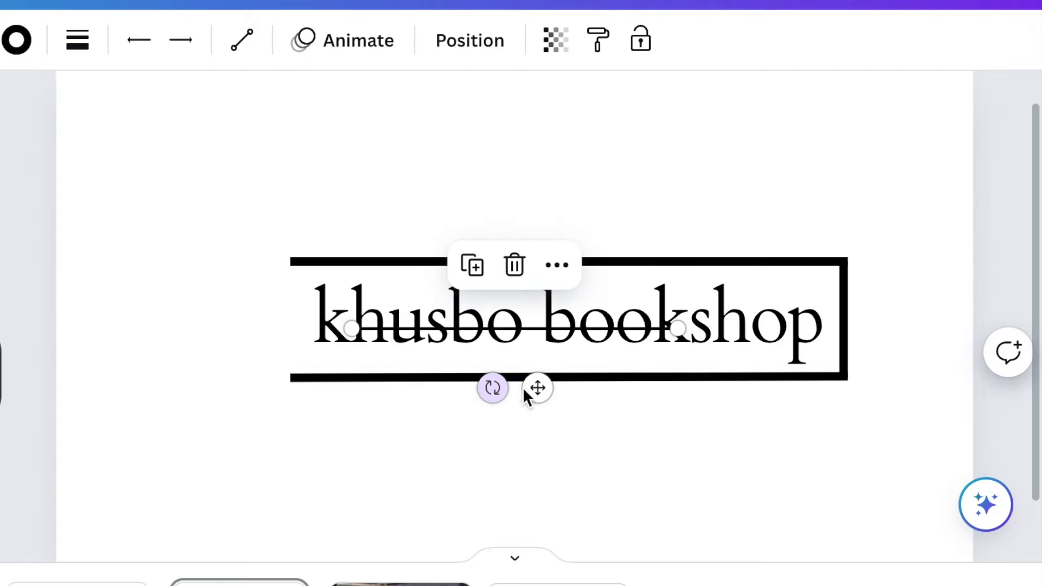
{"action": "left_click_drag", "start_coordinate": [531, 399], "coordinate": [290, 513]}
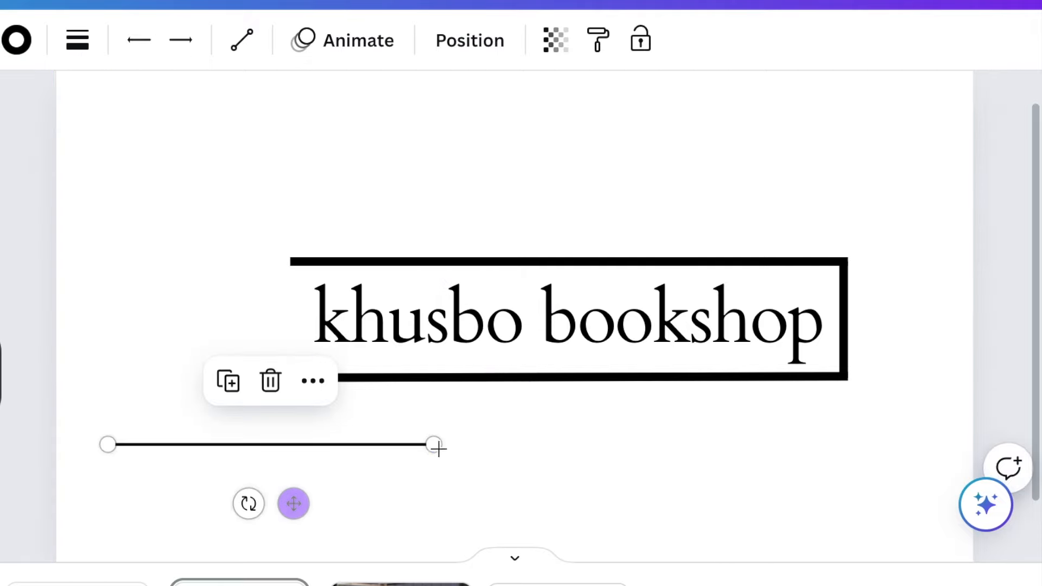
{"action": "left_click_drag", "start_coordinate": [433, 444], "coordinate": [152, 266]}
{"action": "left_click", "coordinate": [77, 40]}
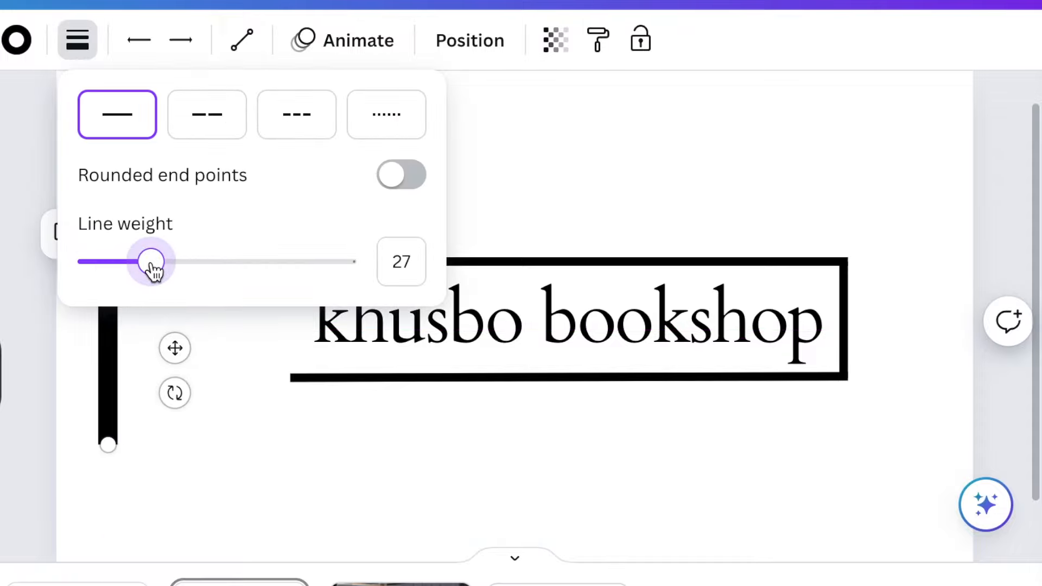
{"action": "left_click", "coordinate": [219, 468]}
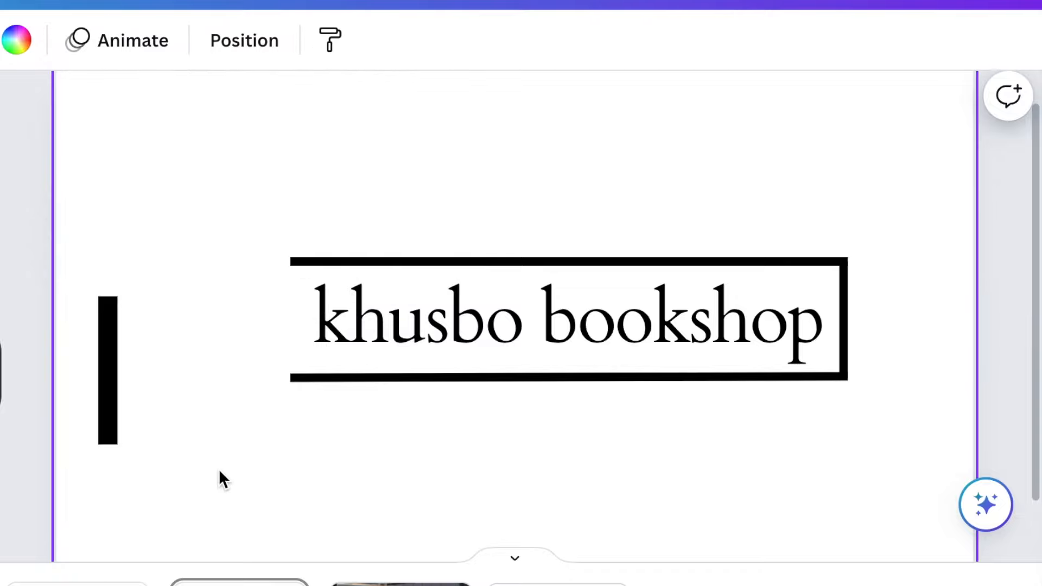
Thicken the vertical line further and set it against the frame's open left end.
{"action": "left_click", "coordinate": [117, 364]}
{"action": "left_click", "coordinate": [78, 40]}
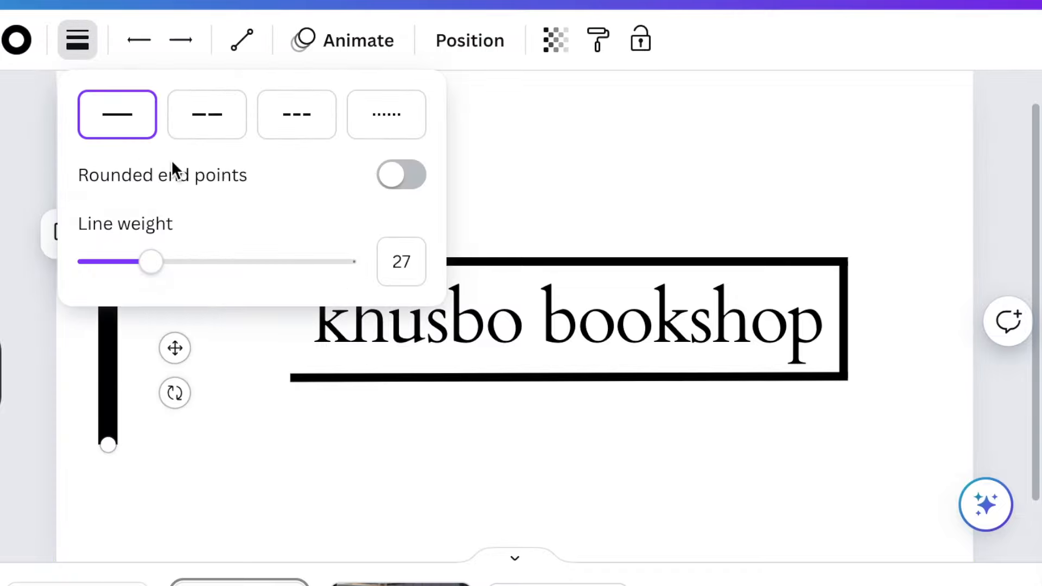
{"action": "left_click_drag", "start_coordinate": [154, 269], "coordinate": [177, 268]}
{"action": "left_click_drag", "start_coordinate": [178, 352], "coordinate": [348, 288]}
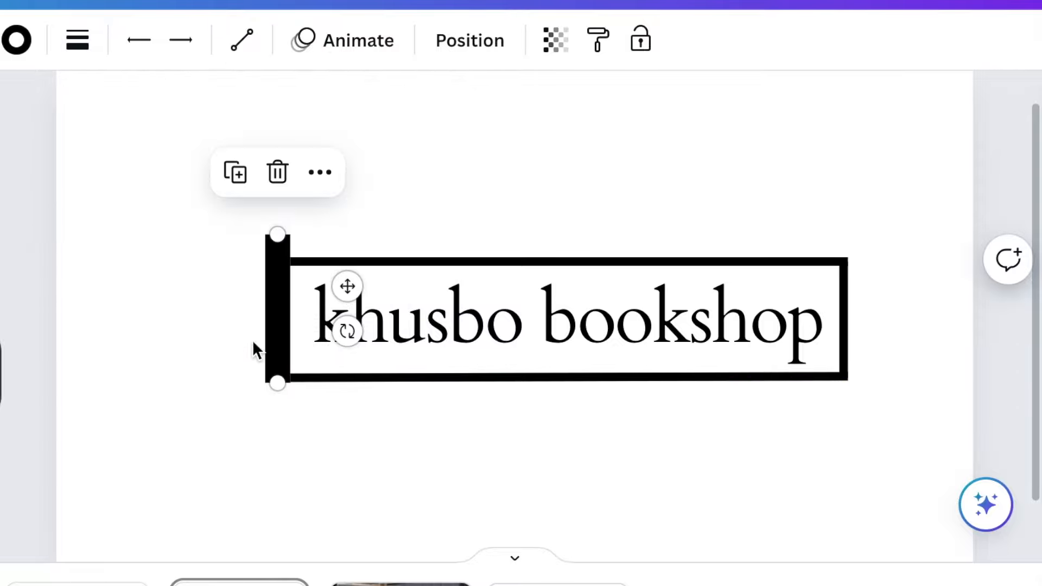
Colour the thick vertical line red and duplicate it as a taller bar to its left.
{"action": "left_click", "coordinate": [16, 40]}
{"action": "left_click", "coordinate": [0, 304]}
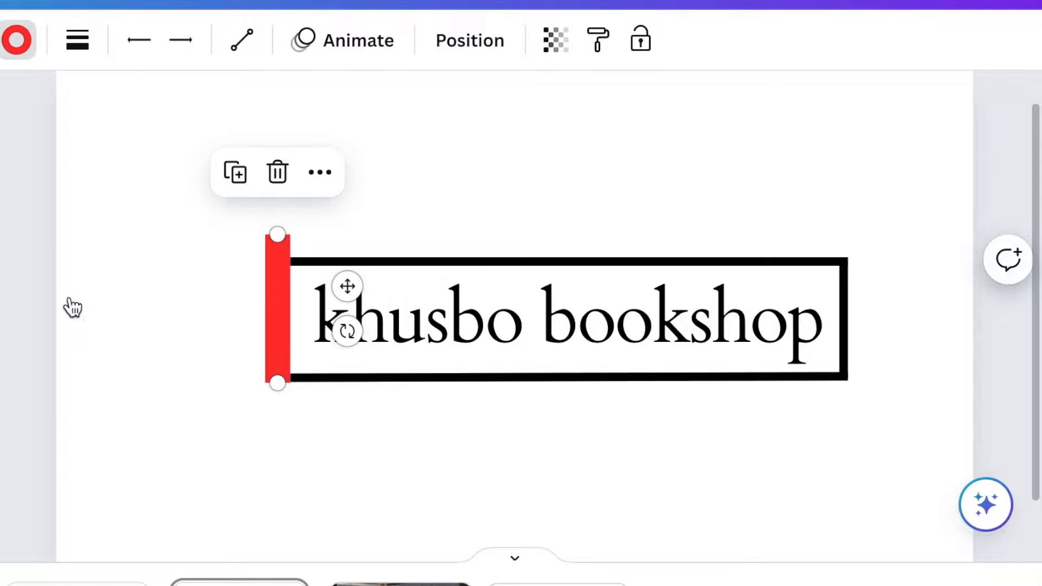
{"action": "left_click", "coordinate": [263, 327]}
{"action": "left_click", "coordinate": [276, 321]}
{"action": "key", "text": "super+d"}
{"action": "left_click_drag", "start_coordinate": [354, 296], "coordinate": [311, 284]}
{"action": "left_click_drag", "start_coordinate": [245, 232], "coordinate": [235, 217]}
Duplicate the tall red bar to its left, making the copy shorter and slightly tilted.
{"action": "key", "text": "super+d"}
{"action": "left_click_drag", "start_coordinate": [344, 284], "coordinate": [288, 286]}
{"action": "left_click_drag", "start_coordinate": [215, 230], "coordinate": [213, 256]}
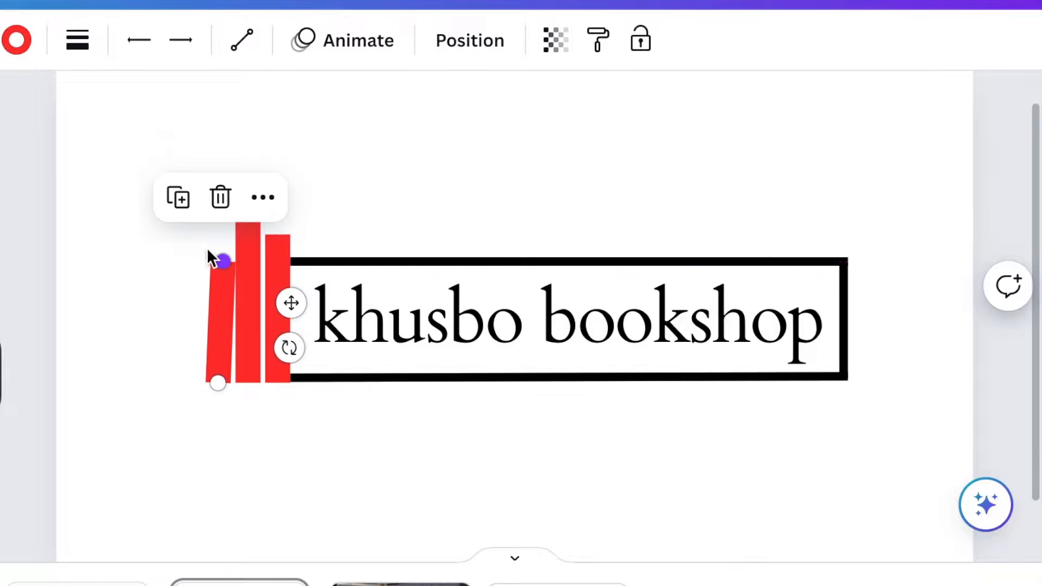
Add two more red bars left of the tilted one, a tall upright bar followed by a short outer bar.
{"action": "left_click", "coordinate": [277, 271]}
{"action": "left_click_drag", "start_coordinate": [347, 285], "coordinate": [256, 293]}
{"action": "left_click_drag", "start_coordinate": [186, 273], "coordinate": [98, 312]}
{"action": "scroll", "coordinate": [125, 341], "scroll_direction": "up", "scroll_amount": 1}
{"action": "scroll", "coordinate": [126, 342], "scroll_direction": "left", "scroll_amount": 1}
{"action": "left_click_drag", "start_coordinate": [181, 347], "coordinate": [209, 345]}
{"action": "left_click_drag", "start_coordinate": [135, 396], "coordinate": [140, 391]}
{"action": "left_click_drag", "start_coordinate": [139, 364], "coordinate": [171, 361]}
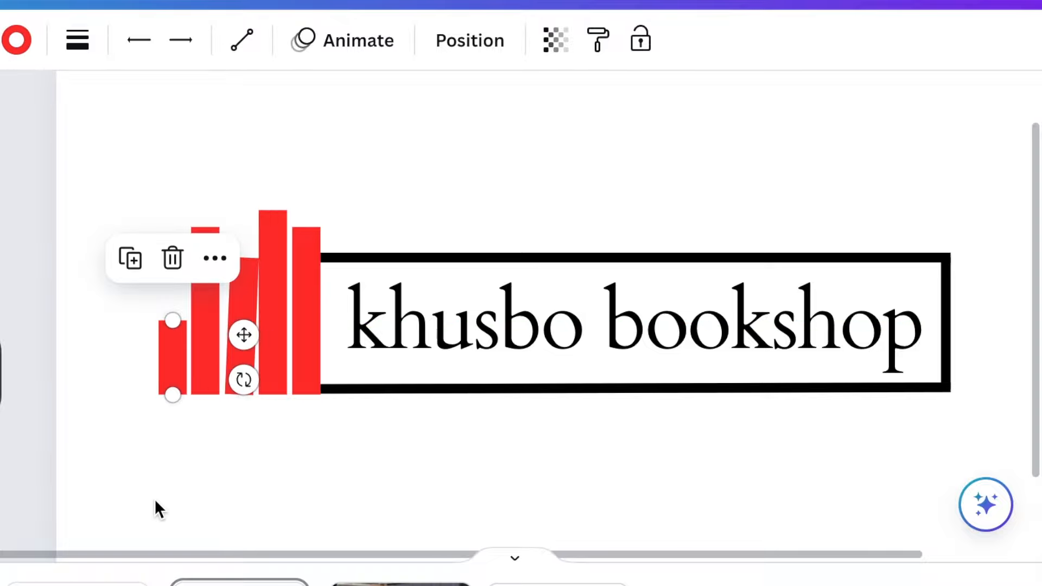
Recolour the four bars left of the one touching the frame orange, pink, green and blue, starting from the short bar.
{"action": "left_click", "coordinate": [17, 40]}
{"action": "left_click", "coordinate": [197, 307]}
{"action": "left_click", "coordinate": [241, 326]}
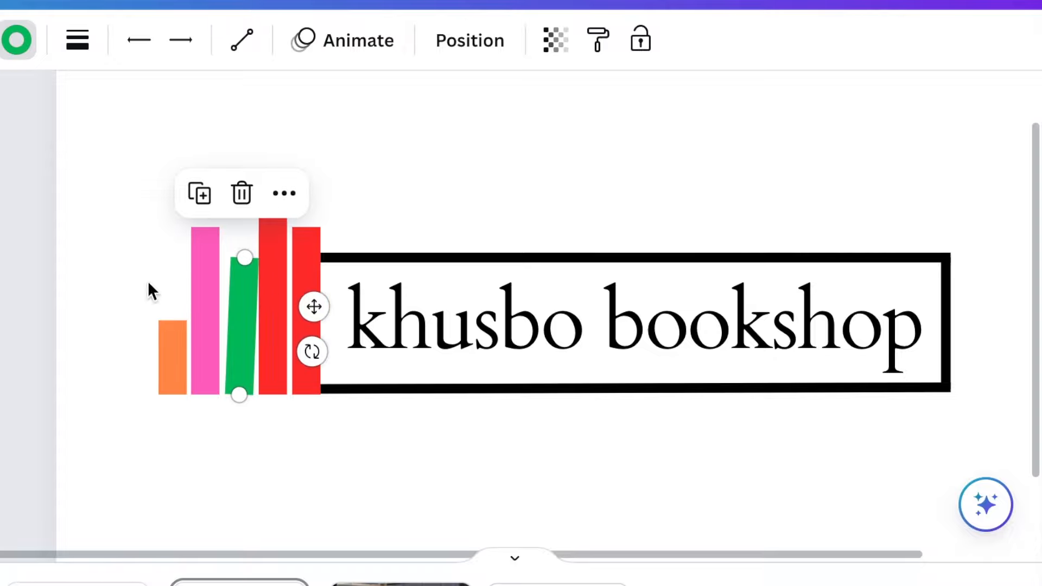
{"action": "left_click", "coordinate": [272, 304]}
{"action": "left_click", "coordinate": [231, 490]}
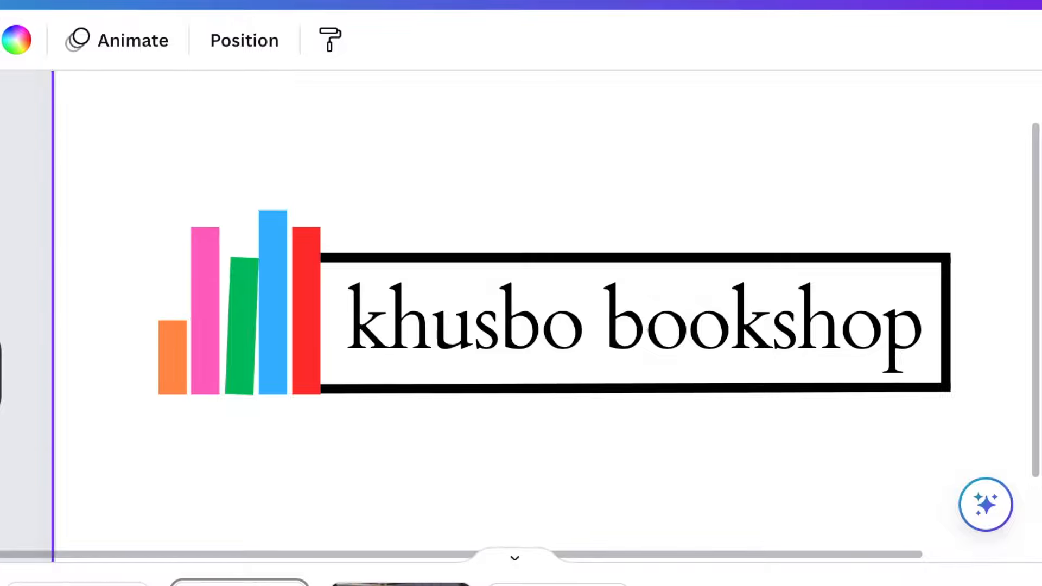
Decorate the red and pink bars with matching narrow white ellipses made from a circle.
{"action": "key", "text": "c"}
{"action": "left_click_drag", "start_coordinate": [659, 333], "coordinate": [505, 351]}
{"action": "left_click_drag", "start_coordinate": [500, 247], "coordinate": [501, 370]}
{"action": "left_click_drag", "start_coordinate": [517, 477], "coordinate": [329, 406]}
{"action": "key", "text": "super+d"}
{"action": "left_click", "coordinate": [325, 461]}
{"action": "double_click", "coordinate": [306, 332]}
{"action": "left_click", "coordinate": [182, 470]}
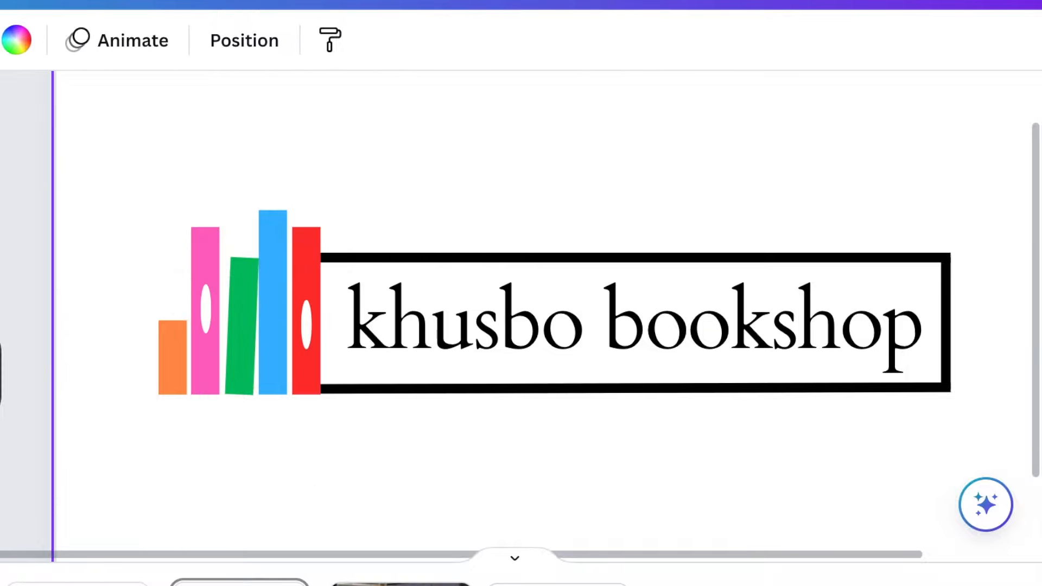
Place a narrow, unfilled rectangle with a white outline on the blue bar.
{"action": "left_click_drag", "start_coordinate": [779, 288], "coordinate": [411, 370]}
{"action": "left_click_drag", "start_coordinate": [365, 440], "coordinate": [461, 399]}
{"action": "left_click_drag", "start_coordinate": [381, 352], "coordinate": [371, 306]}
{"action": "left_click_drag", "start_coordinate": [453, 336], "coordinate": [344, 294]}
{"action": "left_click", "coordinate": [242, 40]}
{"action": "left_click", "coordinate": [253, 504]}
Add a small circle near the base of the green bar and colour it white.
{"action": "key", "text": "c"}
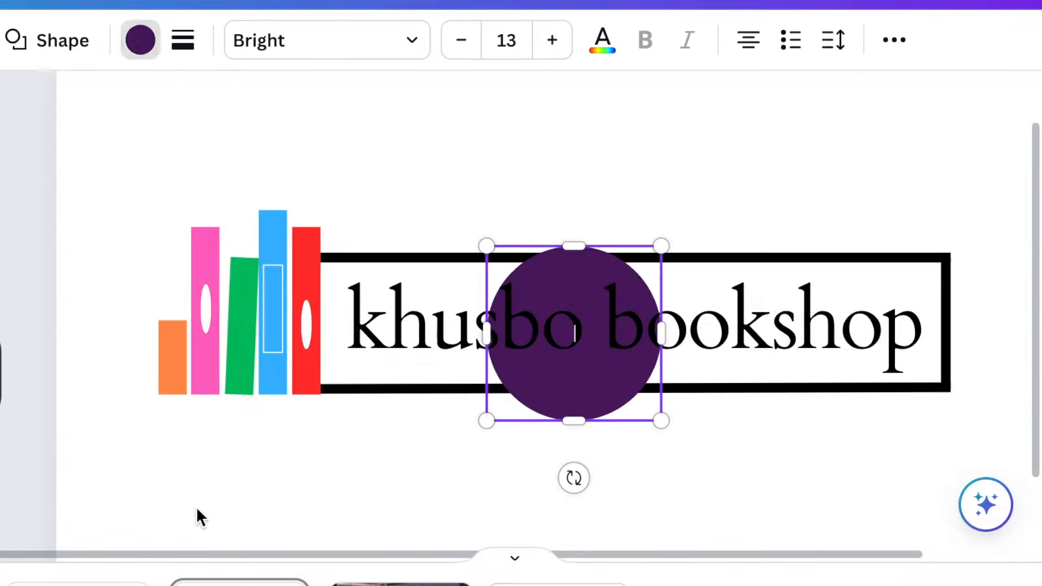
{"action": "left_click_drag", "start_coordinate": [662, 245], "coordinate": [542, 418]}
{"action": "left_click_drag", "start_coordinate": [522, 472], "coordinate": [263, 442]}
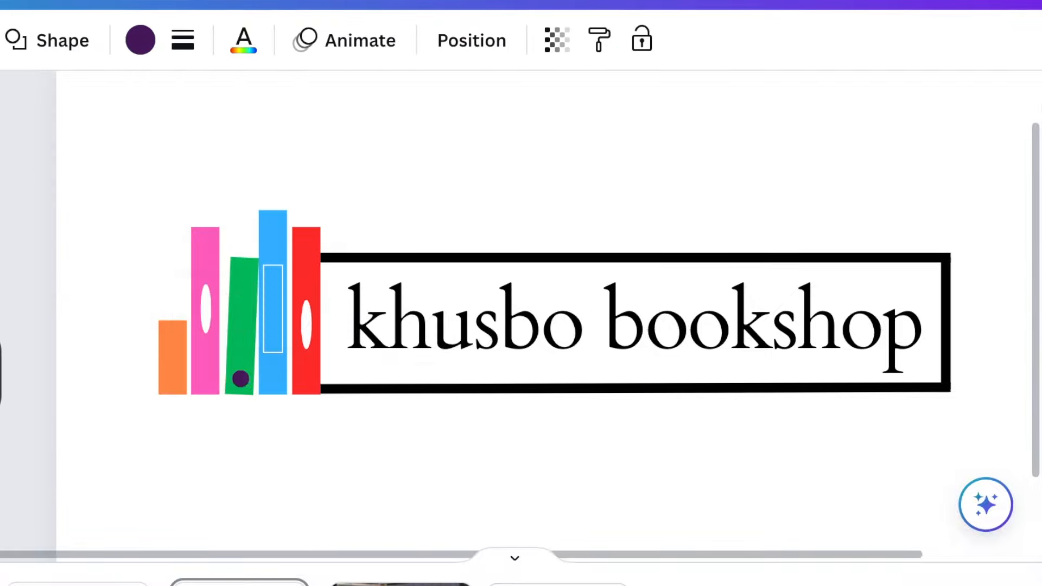
{"action": "left_click", "coordinate": [353, 475]}
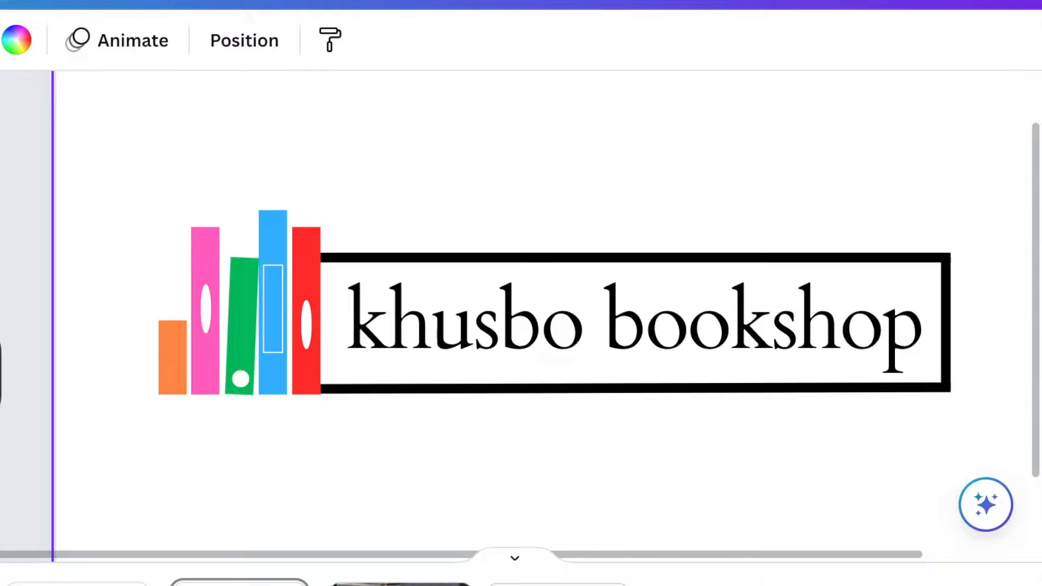
Add a line below the bars, reduce its line weight and colour it white.
{"action": "key", "text": "l"}
{"action": "left_click_drag", "start_coordinate": [603, 394], "coordinate": [349, 532]}
{"action": "left_click", "coordinate": [77, 40]}
{"action": "left_click_drag", "start_coordinate": [87, 261], "coordinate": [33, 262]}
{"action": "left_click", "coordinate": [16, 41]}
{"action": "left_click", "coordinate": [1, 217]}
Shorten the white line to fit inside the orange bar and place it near the bar's base.
{"action": "left_click_drag", "start_coordinate": [505, 472], "coordinate": [172, 468]}
{"action": "key", "text": "ctrl+plus"}
{"action": "left_click_drag", "start_coordinate": [137, 539], "coordinate": [115, 541]}
{"action": "left_click_drag", "start_coordinate": [86, 543], "coordinate": [85, 539]}
{"action": "scroll", "coordinate": [115, 516], "scroll_direction": "down", "scroll_amount": 1}
{"action": "left_click_drag", "start_coordinate": [115, 487], "coordinate": [143, 363]}
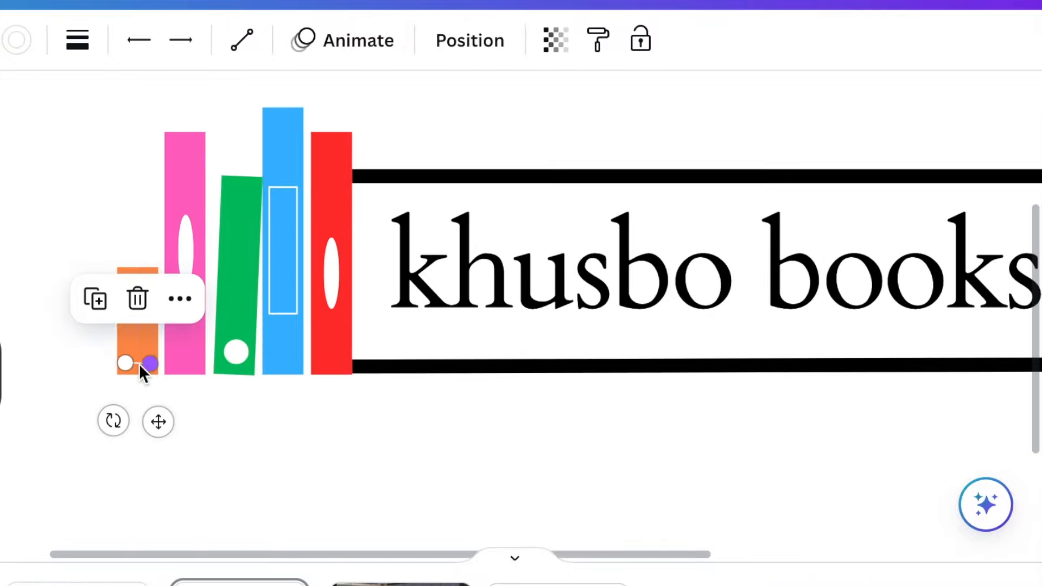
{"action": "left_click_drag", "start_coordinate": [168, 403], "coordinate": [159, 332]}
{"action": "left_click", "coordinate": [176, 426]}
Duplicate the short white line and nudge the copy down within the orange bar's base.
{"action": "left_click", "coordinate": [141, 360]}
{"action": "left_click", "coordinate": [95, 293]}
{"action": "key", "text": "Down"}
{"action": "key", "text": "Down"}
{"action": "key", "text": "Down"}
{"action": "left_click", "coordinate": [203, 422]}
Copy a white line to the top of the orange bar and duplicate it there to form matching stripes.
{"action": "left_click", "coordinate": [144, 362]}
{"action": "left_click", "coordinate": [95, 296]}
{"action": "left_click_drag", "start_coordinate": [162, 327], "coordinate": [162, 342]}
{"action": "left_click", "coordinate": [182, 415]}
{"action": "left_click", "coordinate": [139, 278]}
{"action": "left_click", "coordinate": [100, 223]}
{"action": "left_click", "coordinate": [182, 413]}
{"action": "left_click", "coordinate": [142, 286]}
{"action": "left_click", "coordinate": [98, 225]}
{"action": "scroll", "coordinate": [514, 316], "scroll_direction": "down", "scroll_amount": 5}
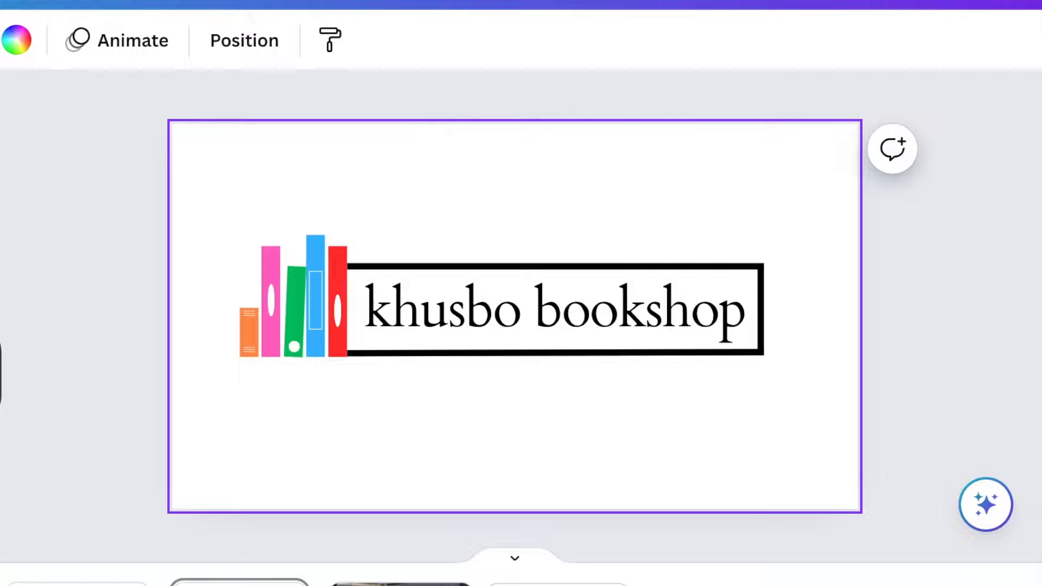
Recolour the title text and all the frame lines dark grey.
{"action": "left_click", "coordinate": [504, 315]}
{"action": "left_click", "coordinate": [375, 40]}
{"action": "left_click", "coordinate": [1, 304]}
{"action": "left_click", "coordinate": [423, 352]}
{"action": "left_click", "coordinate": [16, 40]}
{"action": "left_click", "coordinate": [1, 304]}
{"action": "left_click", "coordinate": [1, 374]}
{"action": "left_click", "coordinate": [695, 449]}
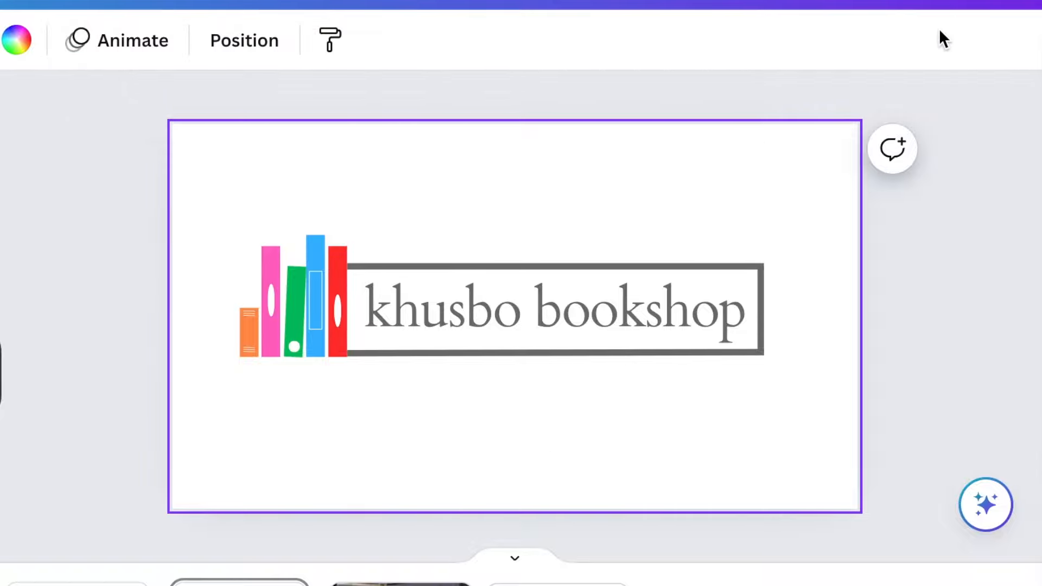
Open the design's download settings and deselect all pages for the export.
{"action": "left_click", "coordinate": [972, 2]}
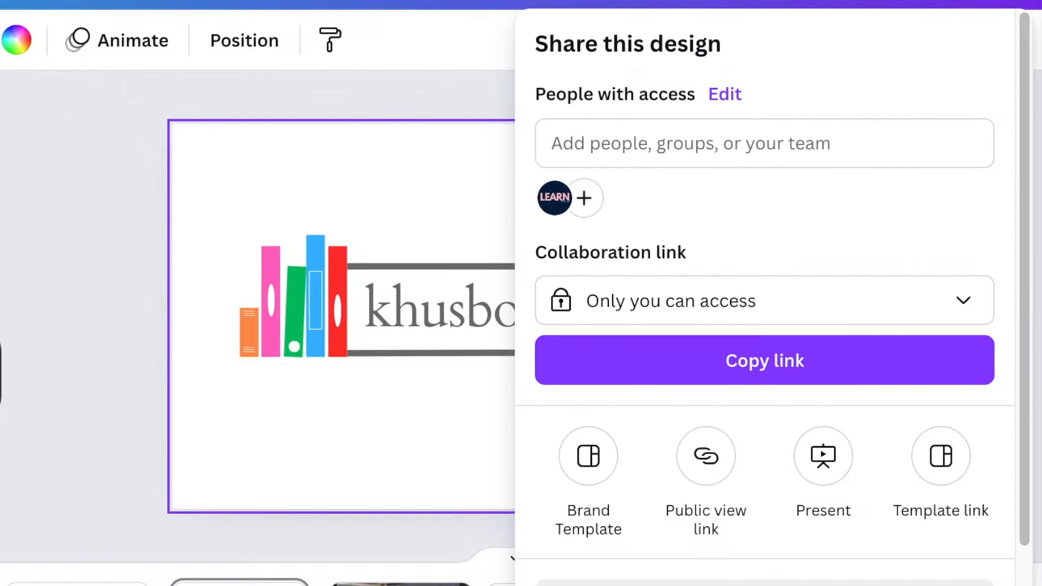
{"action": "left_click", "coordinate": [651, 584]}
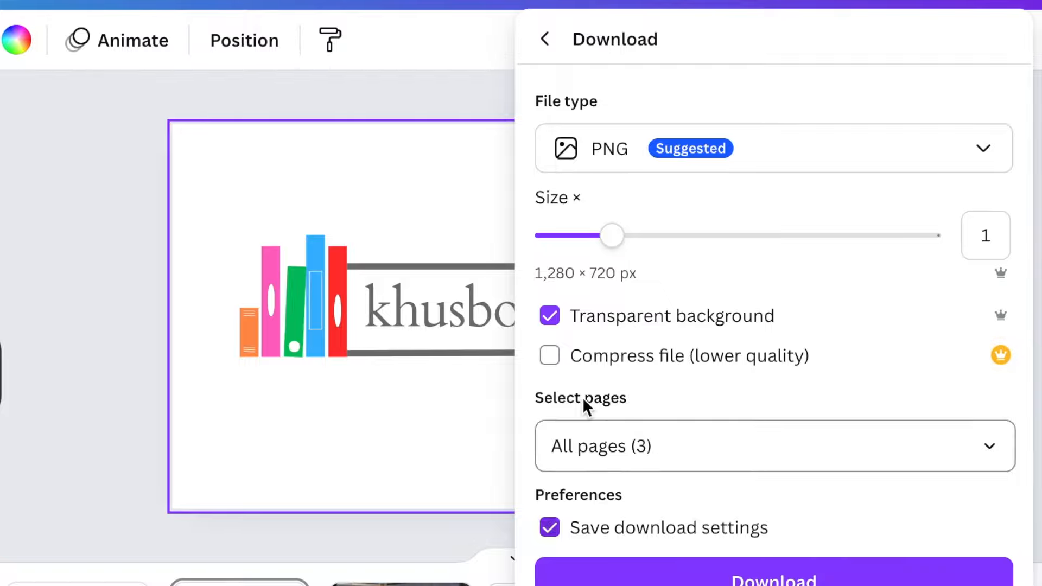
{"action": "left_click", "coordinate": [993, 460]}
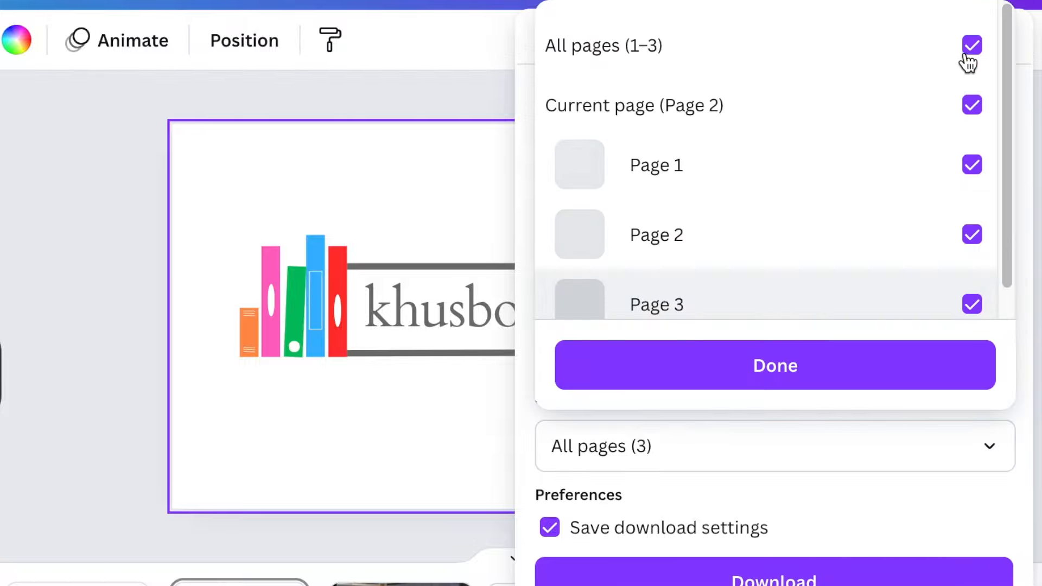
{"action": "left_click", "coordinate": [964, 64]}
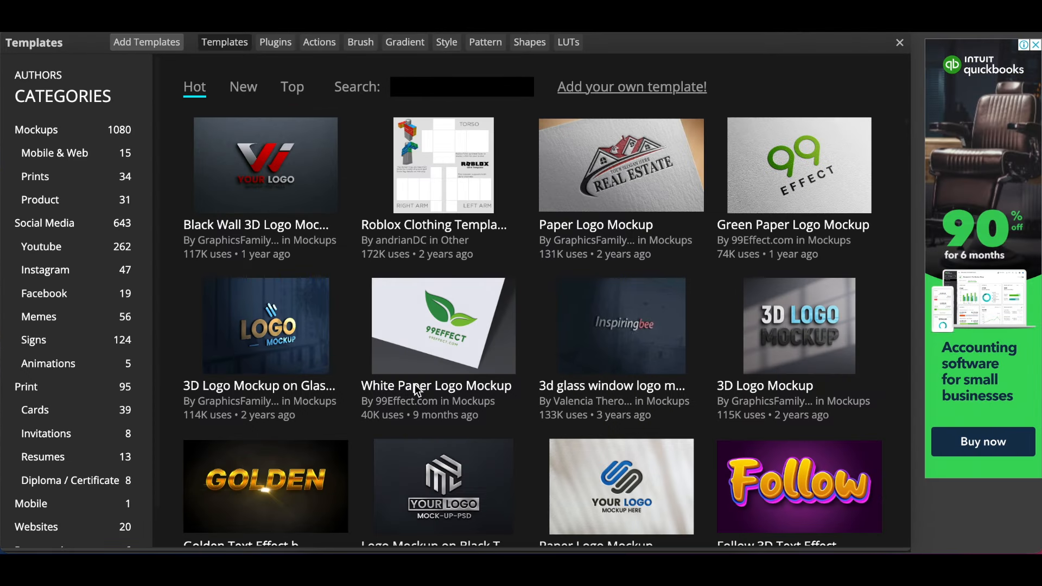
Switch to Photopea and open the White Paper Logo Mockup template.
{"action": "left_click", "coordinate": [416, 389]}
{"action": "left_click", "coordinate": [611, 288]}
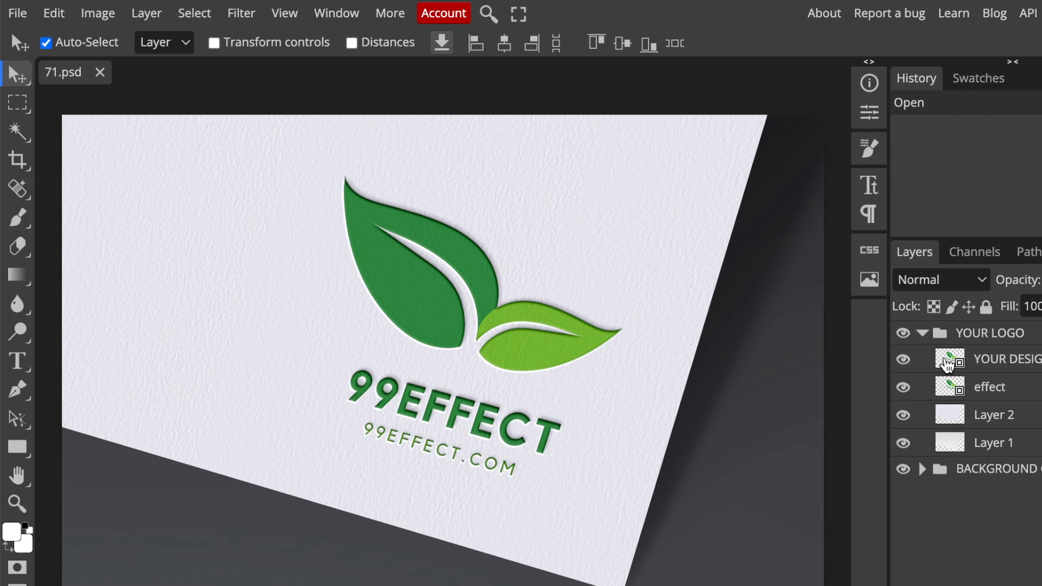
{"action": "left_click", "coordinate": [760, 325]}
Open the contents of the YOUR DESIGN smart object and hide the sample logo on Layer 3.
{"action": "double_click", "coordinate": [947, 364]}
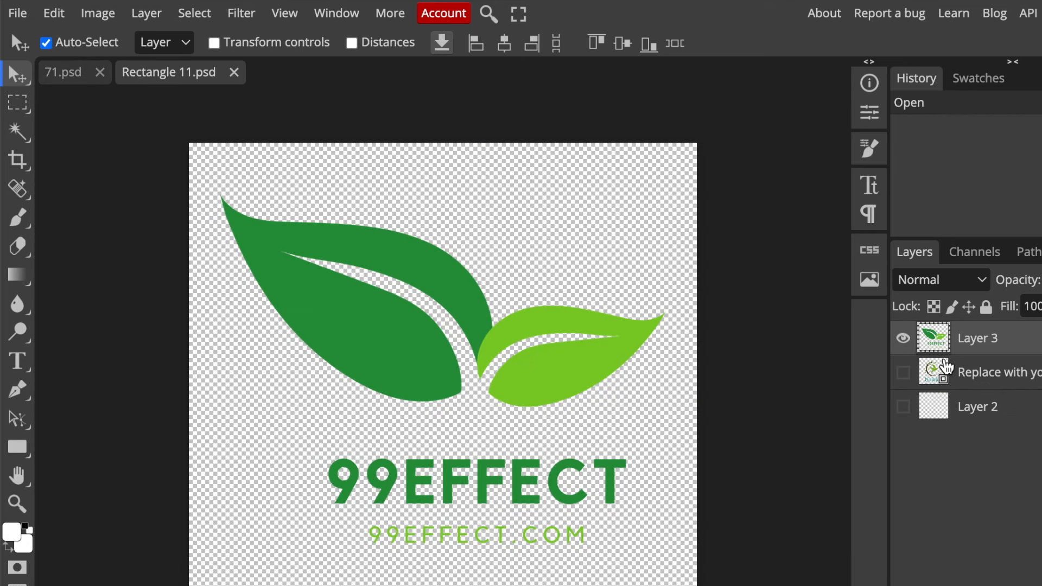
{"action": "left_click", "coordinate": [902, 339]}
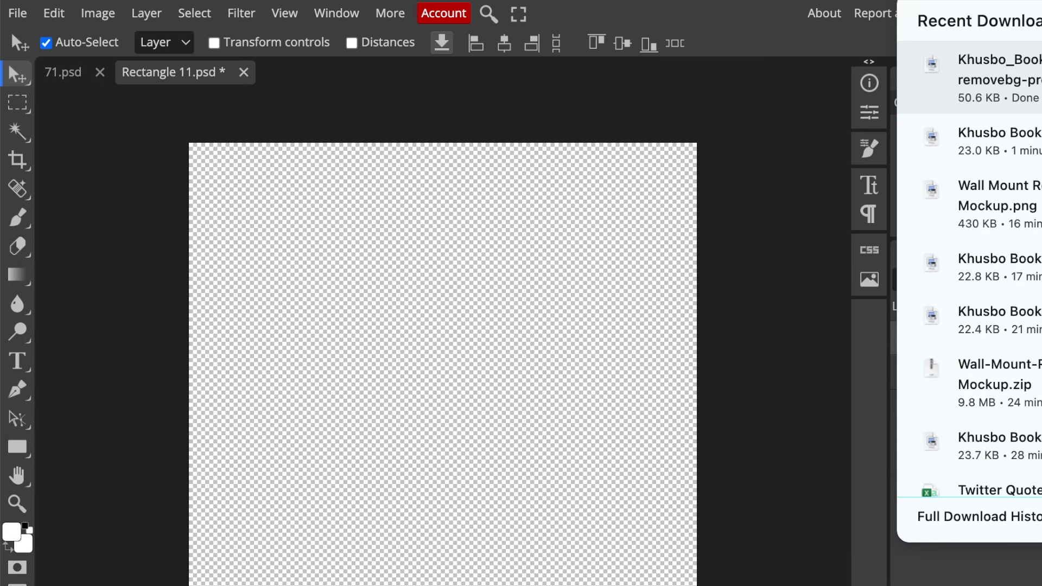
Place the background-removed Khusbo Bookshop logo in the smart object, enlarge it to span the canvas width, and save the smart object.
{"action": "left_click_drag", "start_coordinate": [500, 314], "coordinate": [503, 318]}
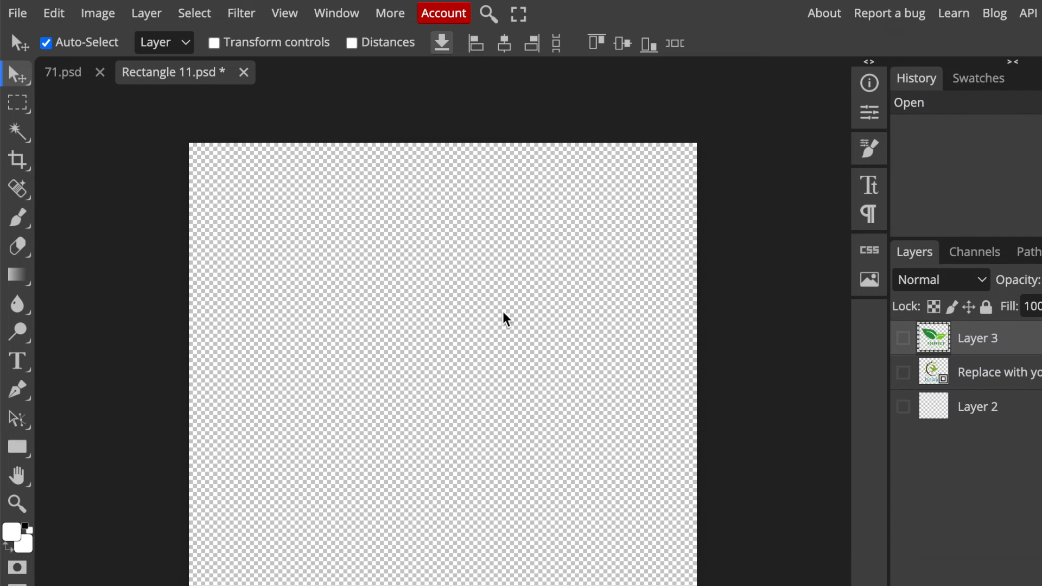
{"action": "left_click_drag", "start_coordinate": [358, 320], "coordinate": [76, 174]}
{"action": "left_click_drag", "start_coordinate": [525, 413], "coordinate": [780, 554]}
{"action": "key", "text": "Return"}
{"action": "key", "text": "ctrl+s"}
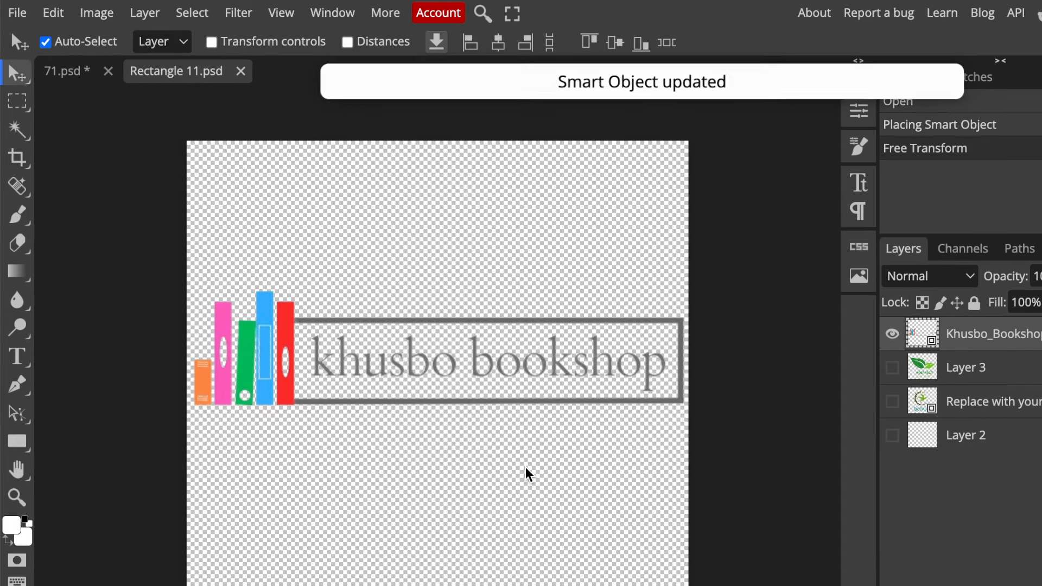
Return to the 71.psd mockup and export it as a PNG at 1500 × 1000 px with 100% quality.
{"action": "left_click", "coordinate": [75, 79]}
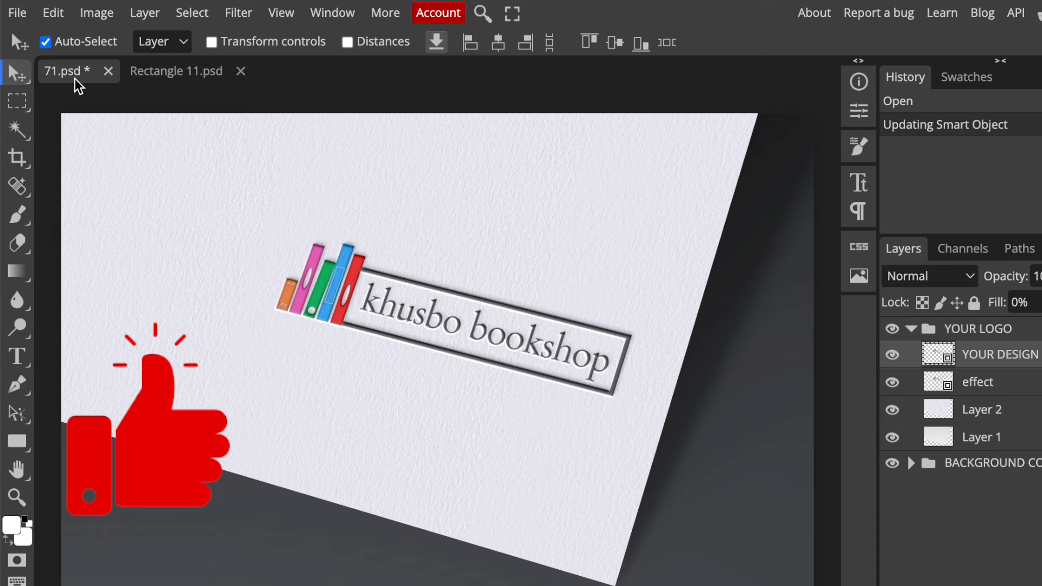
{"action": "left_click", "coordinate": [18, 12]}
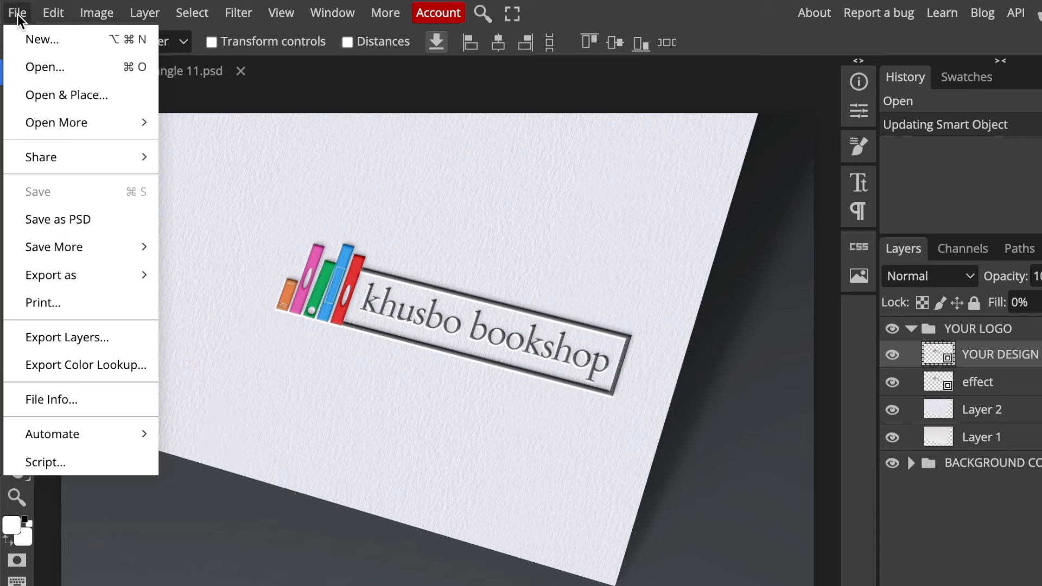
{"action": "mouse_move", "coordinate": [51, 272]}
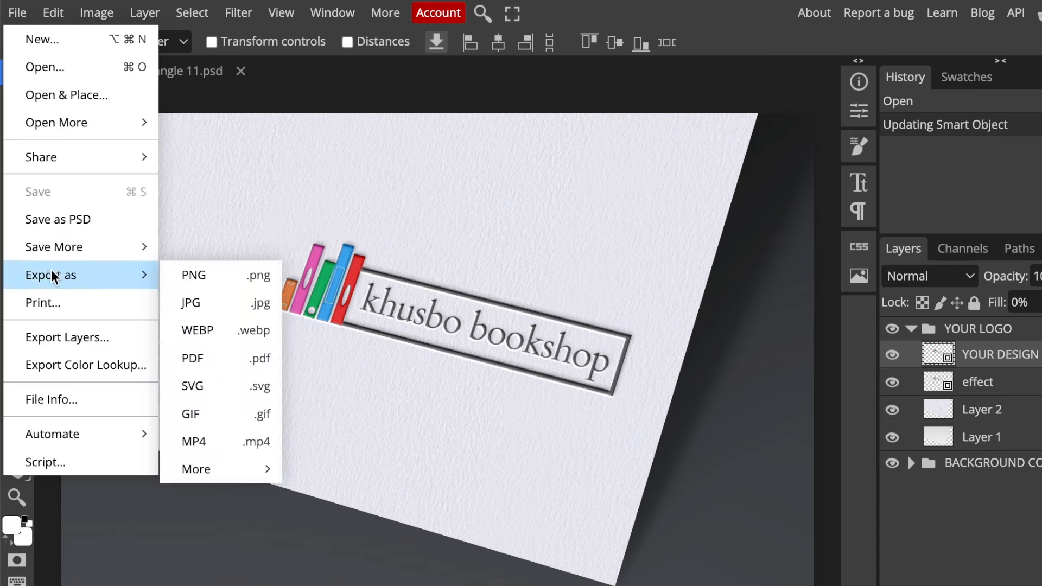
{"action": "left_click", "coordinate": [213, 281]}
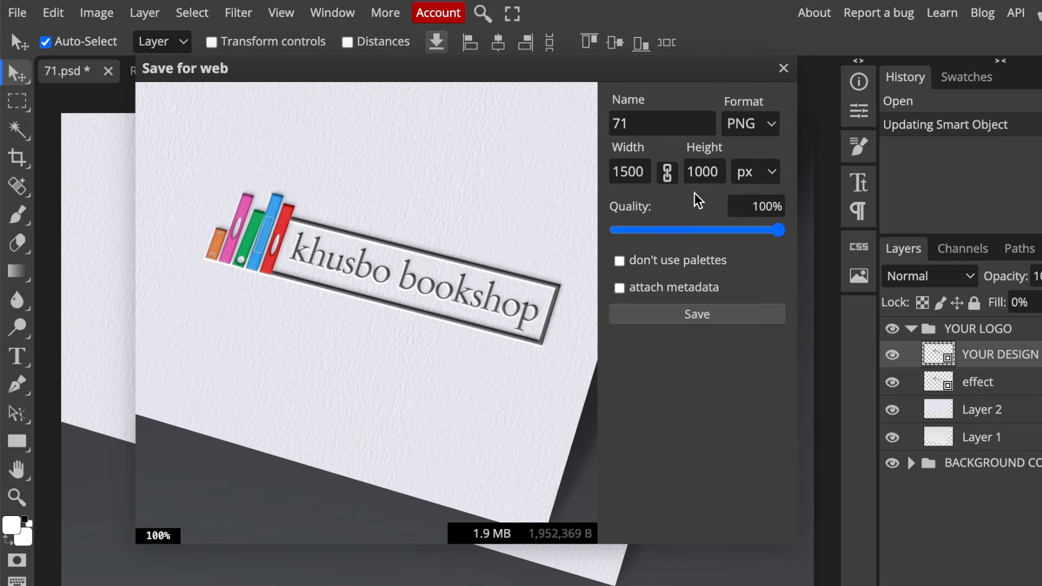
{"action": "left_click", "coordinate": [698, 316]}
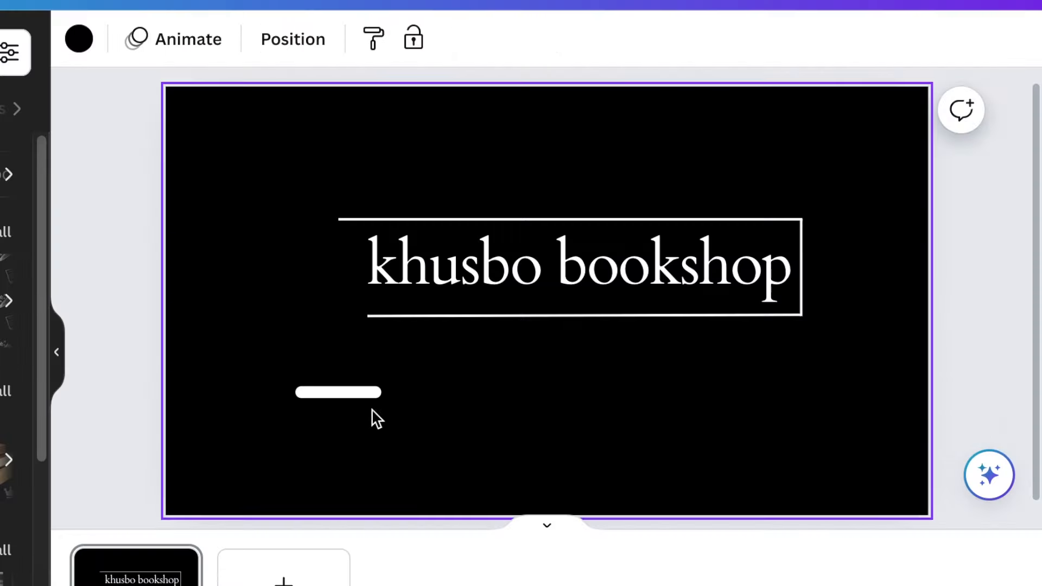
Move the thick white bar beside the frame's lower-left end and recolour it orange.
{"action": "left_click_drag", "start_coordinate": [372, 416], "coordinate": [333, 307]}
{"action": "left_click", "coordinate": [79, 38]}
{"action": "left_click", "coordinate": [5, 163]}
{"action": "left_click", "coordinate": [304, 358]}
{"action": "left_click", "coordinate": [313, 305]}
Stack two duplicates of the orange bar above it with staggered offsets, coloured green and red from bottom to top.
{"action": "key", "text": "ctrl+d"}
{"action": "left_click_drag", "start_coordinate": [364, 373], "coordinate": [320, 350]}
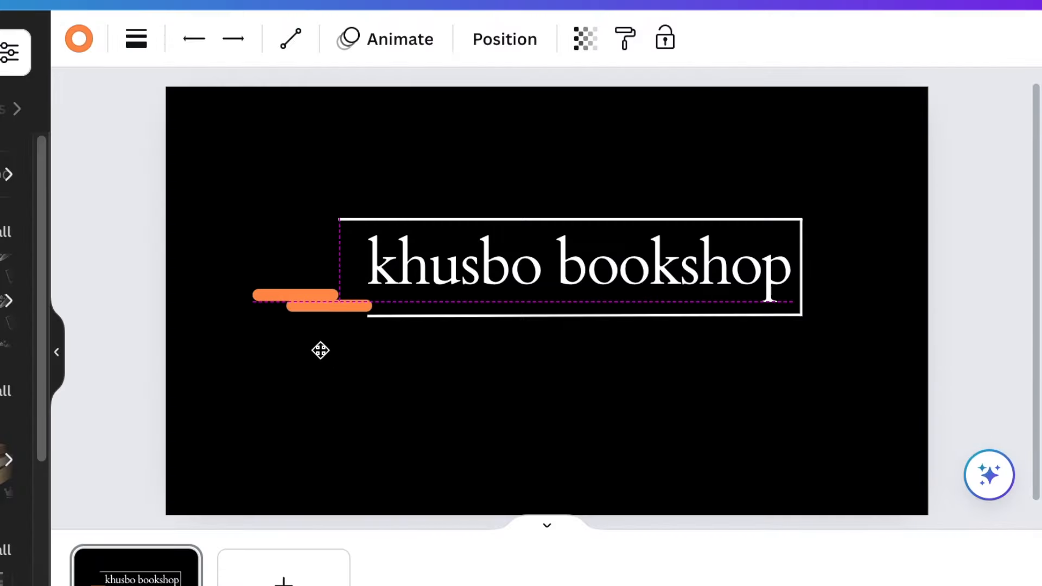
{"action": "left_click", "coordinate": [304, 296]}
{"action": "left_click", "coordinate": [79, 38]}
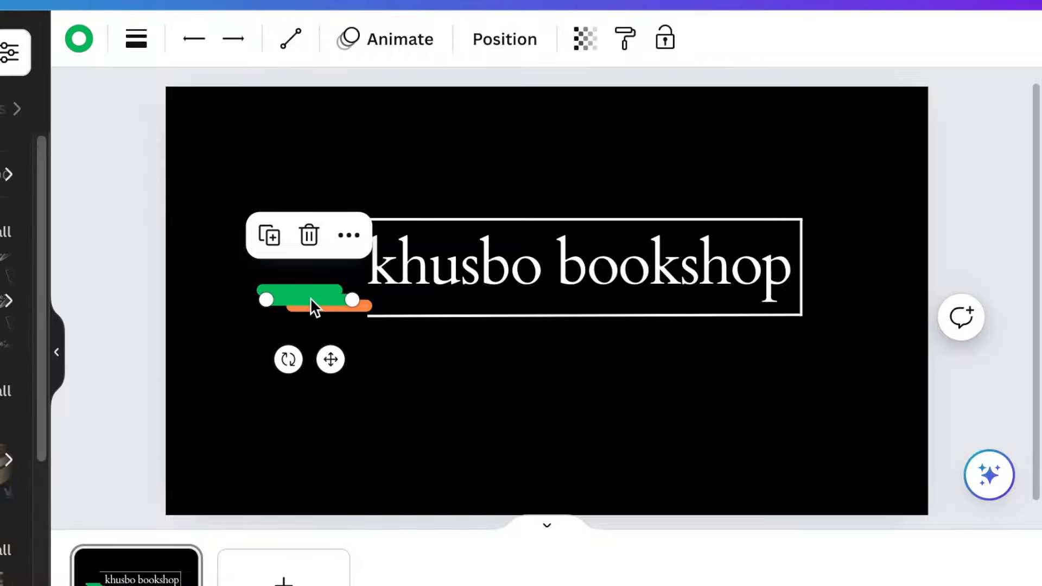
{"action": "key", "text": "ctrl+d"}
{"action": "left_click_drag", "start_coordinate": [315, 307], "coordinate": [326, 275]}
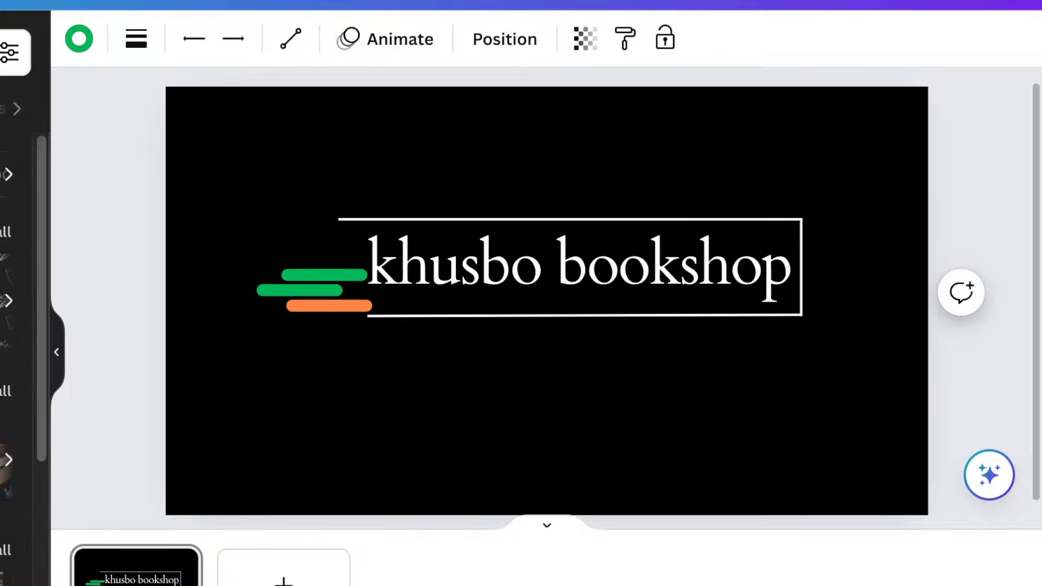
{"action": "left_click", "coordinate": [323, 274]}
{"action": "left_click", "coordinate": [79, 38]}
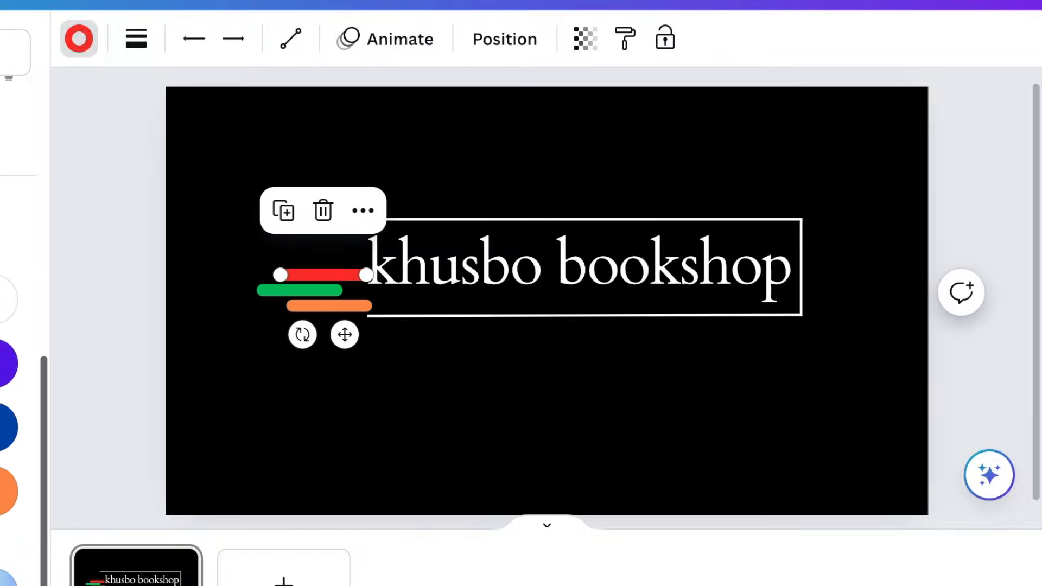
Stack two more duplicates above the red bar with staggered offsets, coloured purple and then yellow.
{"action": "key", "text": "ctrl+d"}
{"action": "left_click_drag", "start_coordinate": [344, 334], "coordinate": [310, 297]}
{"action": "left_click", "coordinate": [81, 44]}
{"action": "left_click", "coordinate": [1, 219]}
{"action": "key", "text": "ctrl+d"}
{"action": "left_click_drag", "start_coordinate": [306, 239], "coordinate": [307, 248]}
{"action": "left_click", "coordinate": [79, 39]}
{"action": "scroll", "coordinate": [22, 293], "scroll_direction": "down", "scroll_amount": 5}
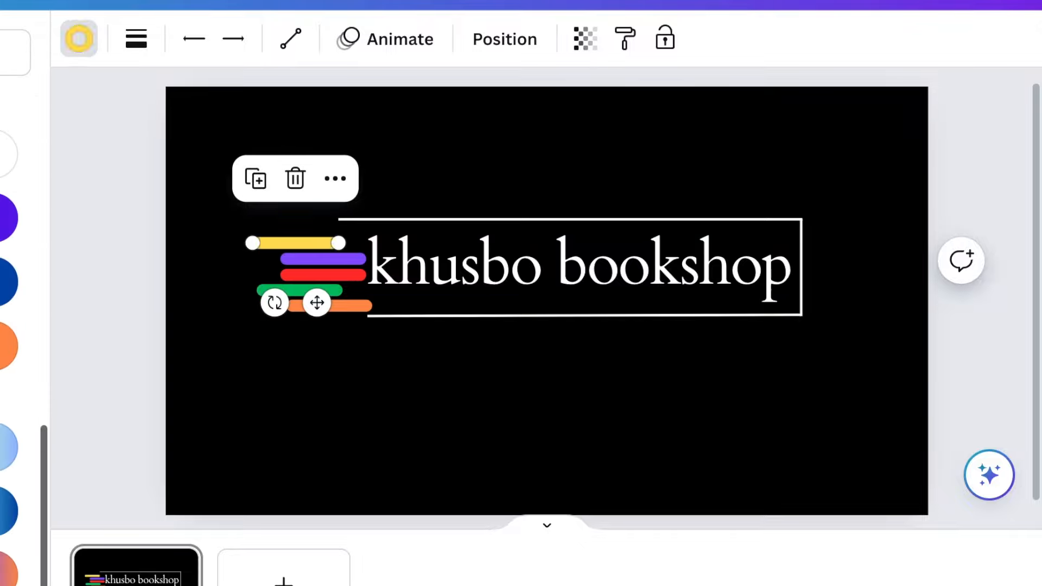
{"action": "left_click", "coordinate": [1, 346]}
{"action": "left_click", "coordinate": [228, 326]}
Duplicate the yellow bar, tilt the copy upward to the right on top of the stack, and recolour it light blue.
{"action": "left_click", "coordinate": [290, 245]}
{"action": "key", "text": "ctrl+d"}
{"action": "left_click_drag", "start_coordinate": [283, 312], "coordinate": [375, 255]}
{"action": "scroll", "coordinate": [385, 462], "scroll_direction": "down", "scroll_amount": 1}
{"action": "left_click", "coordinate": [79, 47]}
{"action": "left_click", "coordinate": [1, 465]}
{"action": "left_click", "coordinate": [408, 415]}
Shift the red bar slightly left and move the tilted blue bar slightly right on top of the stack.
{"action": "left_click", "coordinate": [326, 199]}
{"action": "left_click", "coordinate": [439, 414]}
{"action": "left_click", "coordinate": [322, 260]}
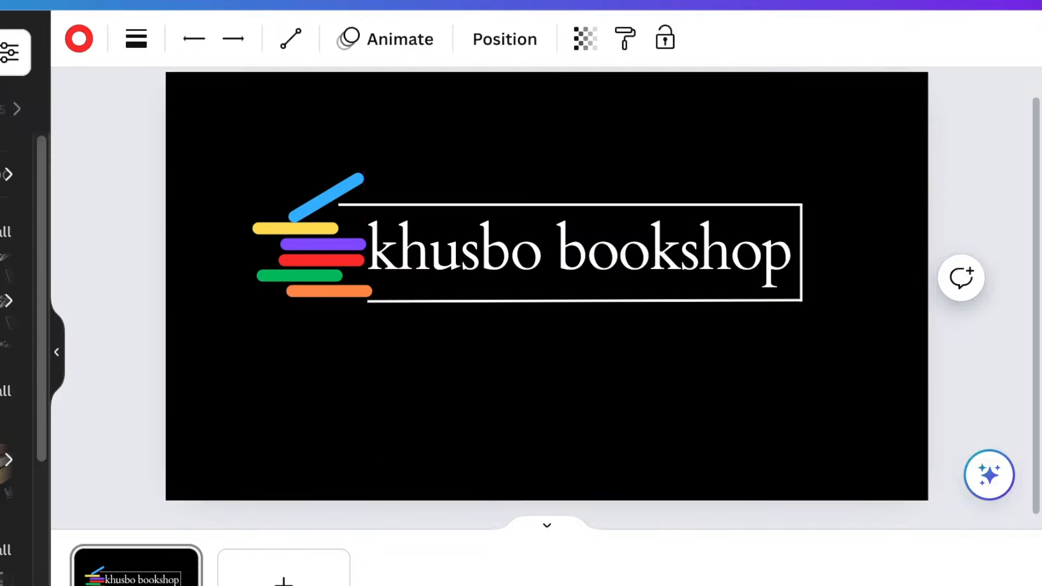
{"action": "left_click", "coordinate": [406, 412]}
{"action": "left_click_drag", "start_coordinate": [326, 197], "coordinate": [326, 199]}
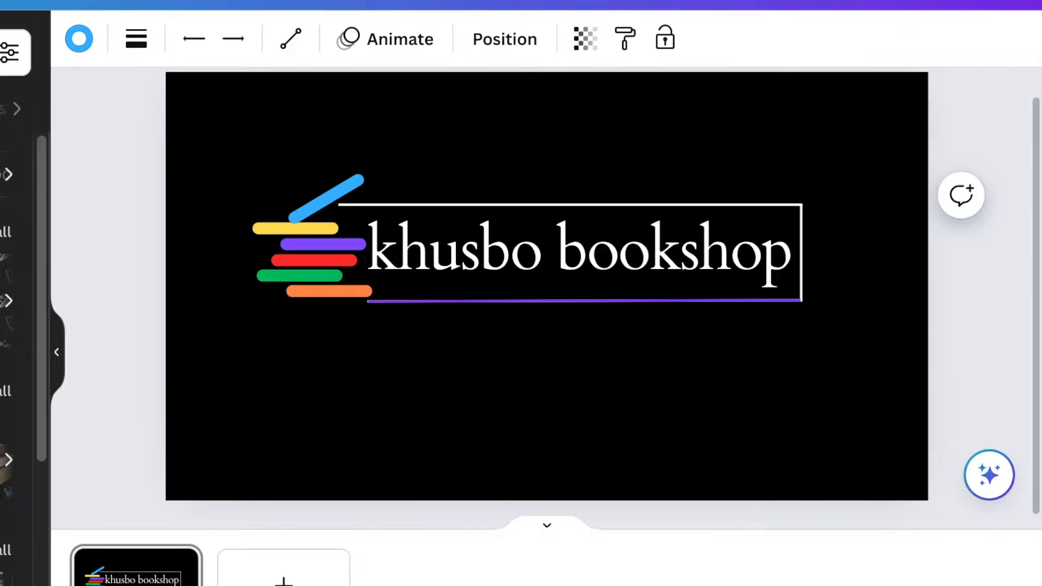
{"action": "left_click", "coordinate": [514, 425]}
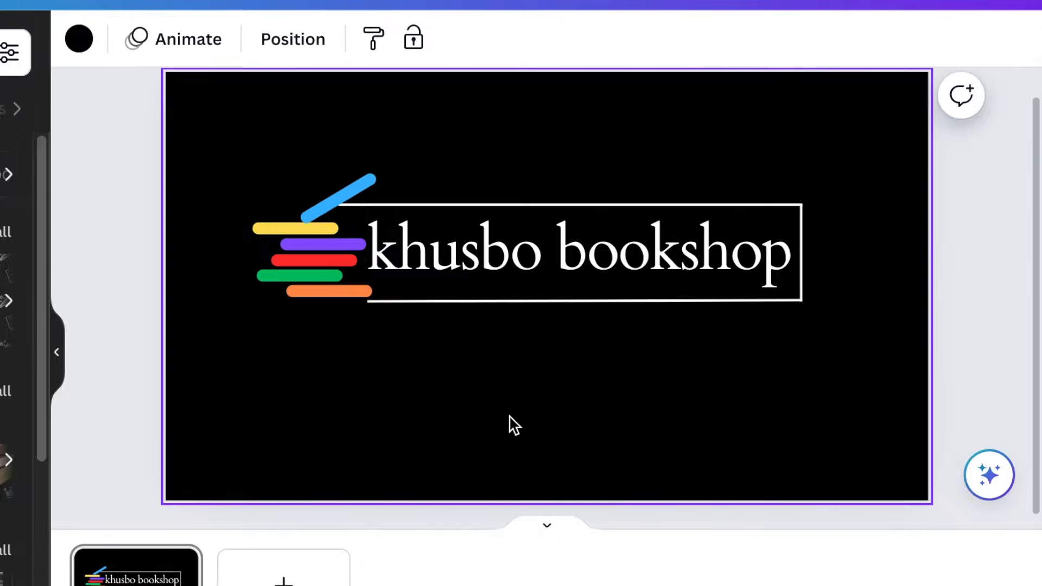
Lower the green, red and purple bars to tighten the stack, and add a pink bar in the gap below the yellow one.
{"action": "left_click_drag", "start_coordinate": [311, 278], "coordinate": [329, 256]}
{"action": "left_click", "coordinate": [358, 380]}
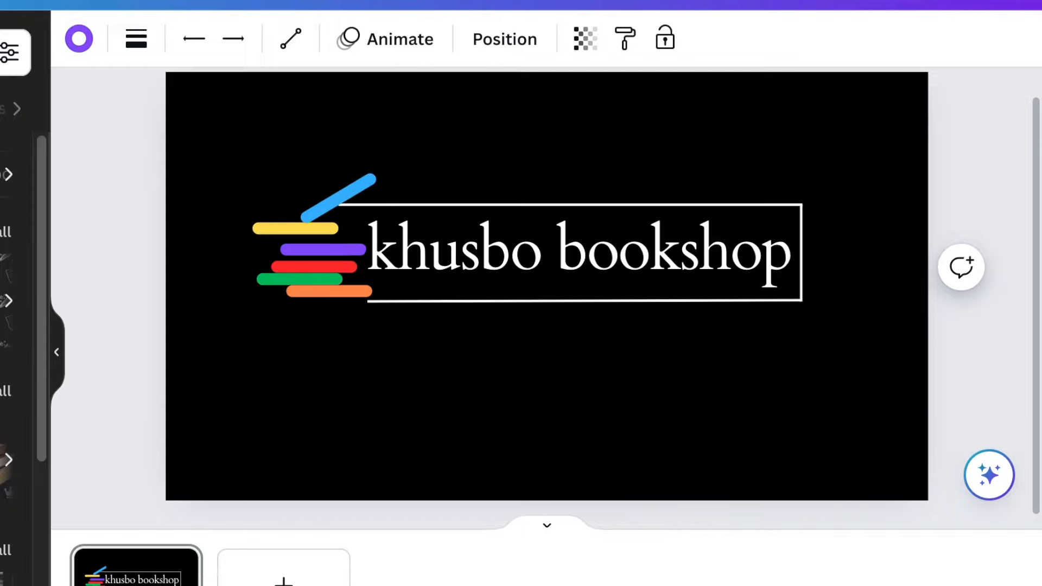
{"action": "left_click", "coordinate": [296, 228]}
{"action": "left_click", "coordinate": [304, 246]}
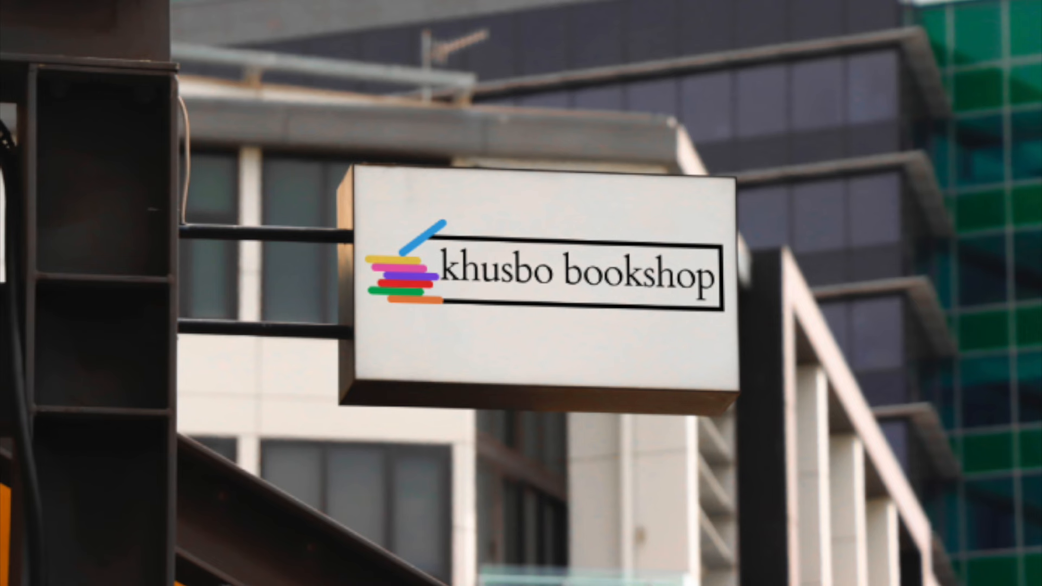